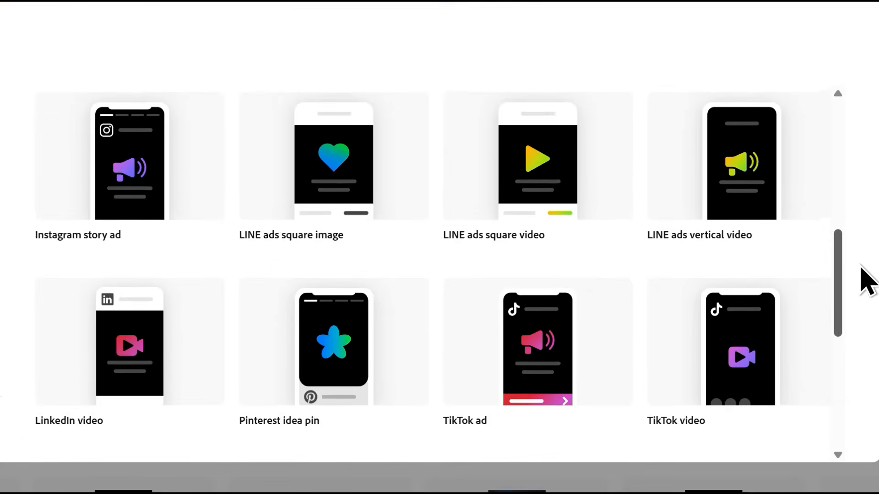
Find the YouTube video format (1,920 x 1,080px) among the video formats and browse its templates.
scroll(861, 274, down, 5)
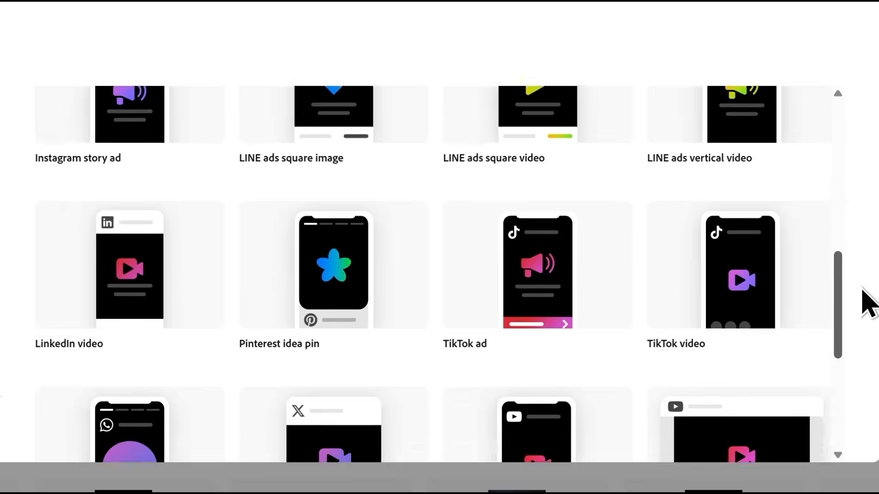
scroll(869, 350, down, 3)
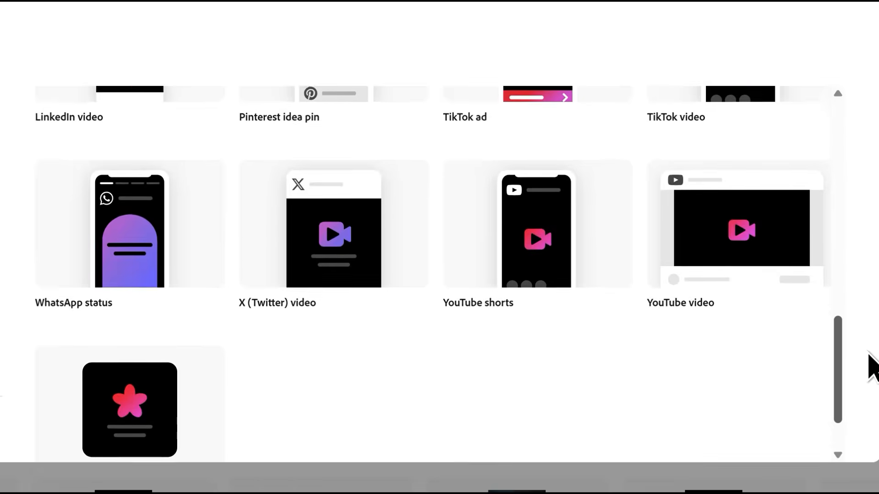
scroll(873, 382, down, 1)
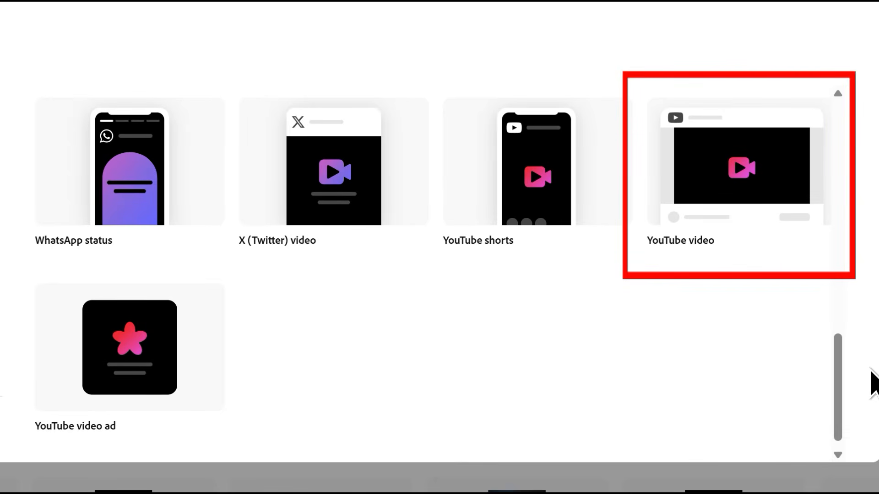
mouse_move(689, 192)
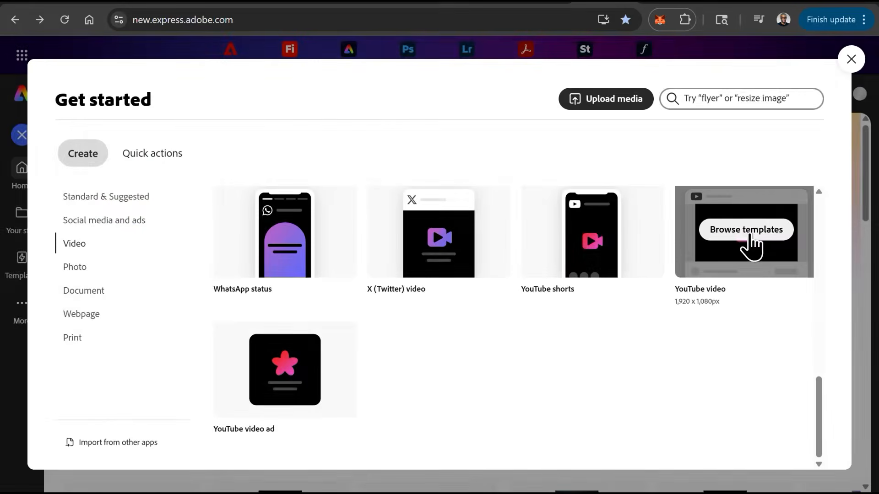
click(746, 230)
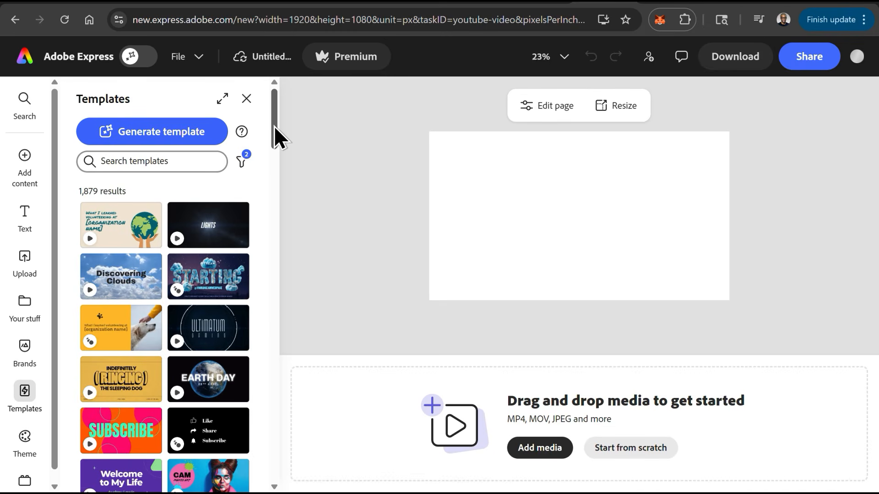
Search the templates for "tech" and look over the available template filters.
mouse_move(274, 125)
mouse_down()
mouse_move(290, 250)
mouse_move(278, 120)
mouse_up()
click(179, 164)
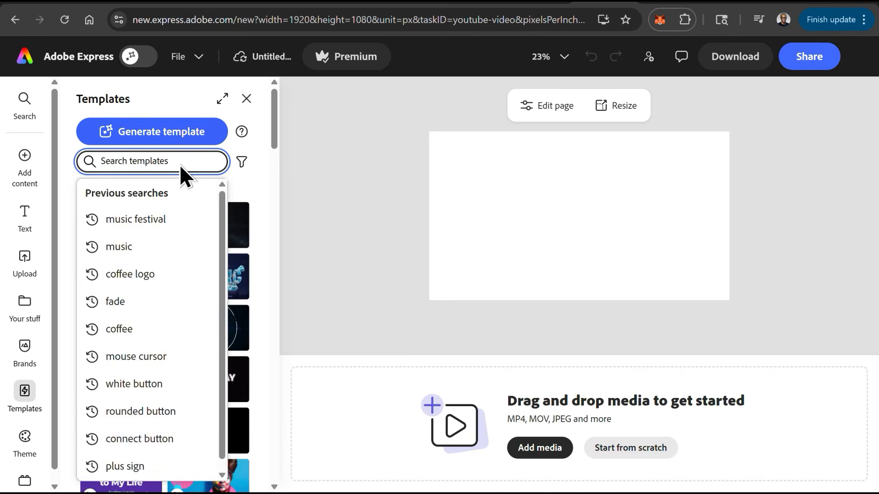
text(tech)
key(Return)
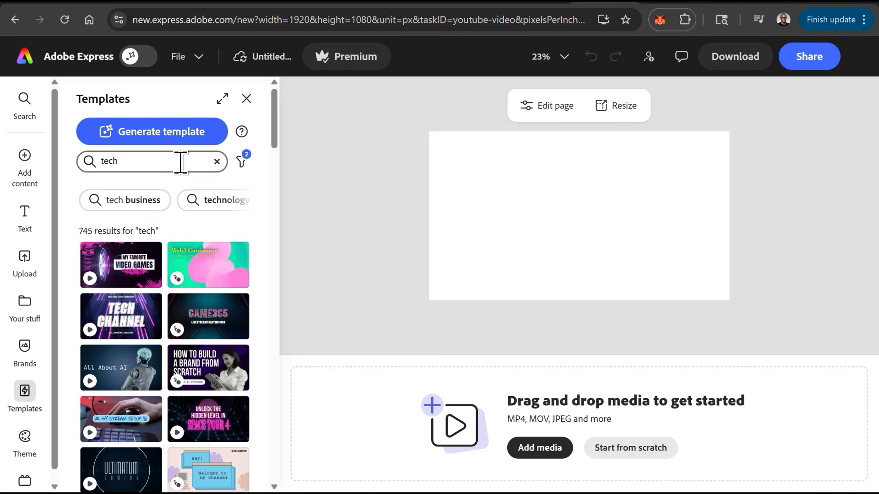
click(241, 168)
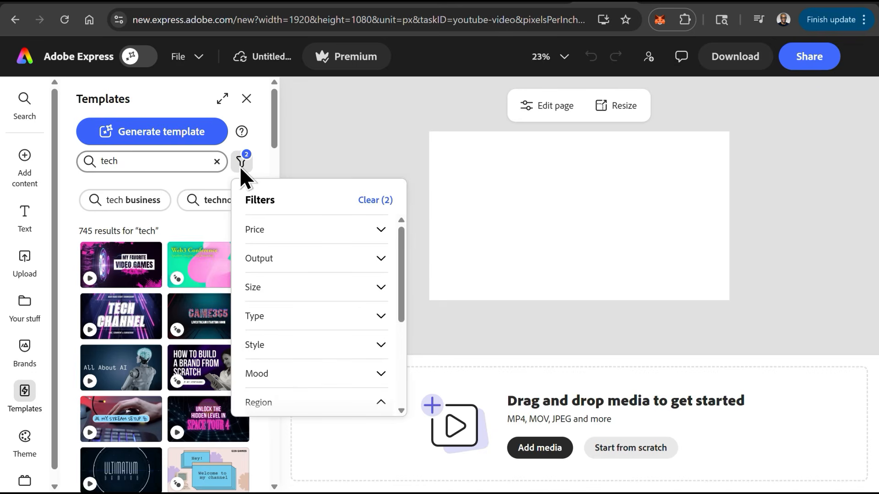
click(280, 240)
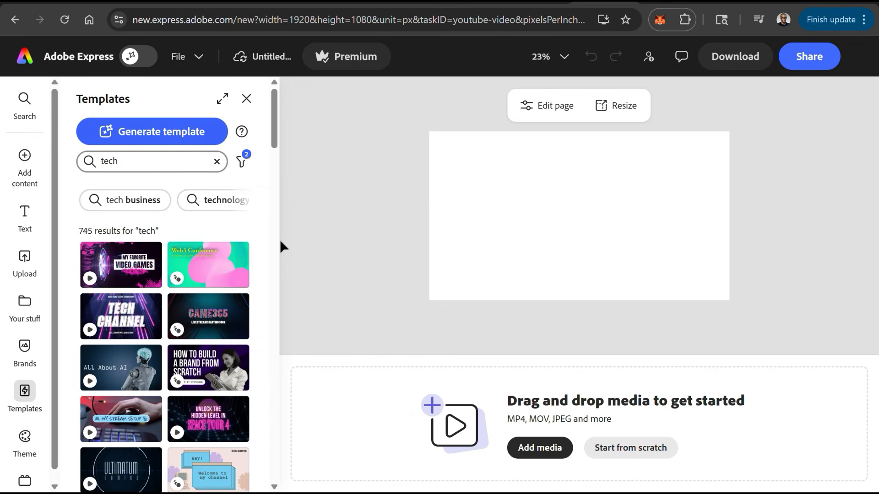
Apply the blue LIVE TALK template from the "music" template results and close the page editing options.
drag(276, 123, 276, 144)
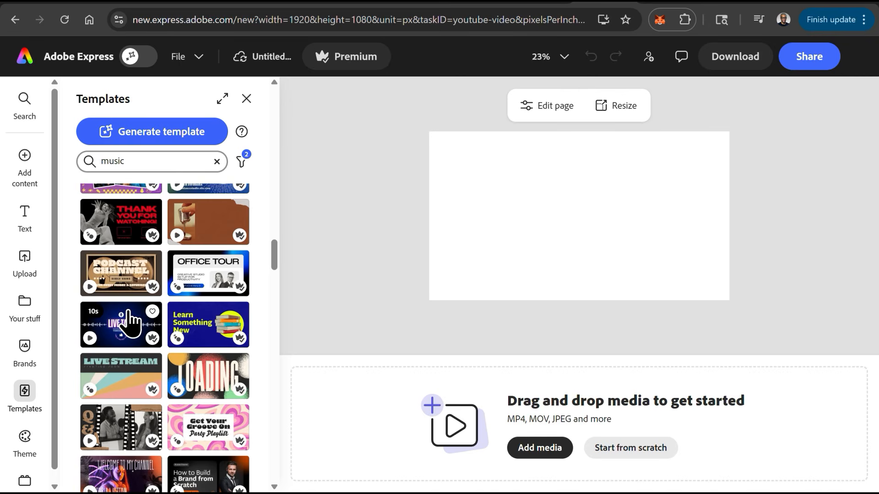
click(134, 334)
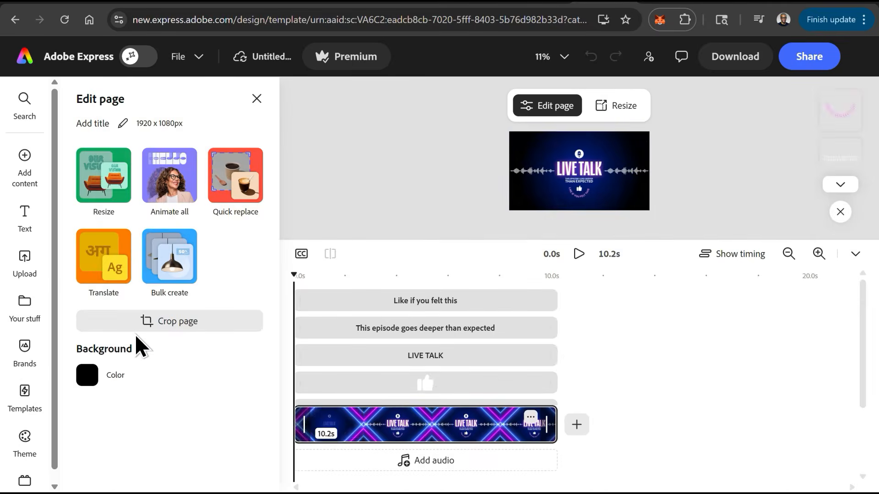
click(256, 99)
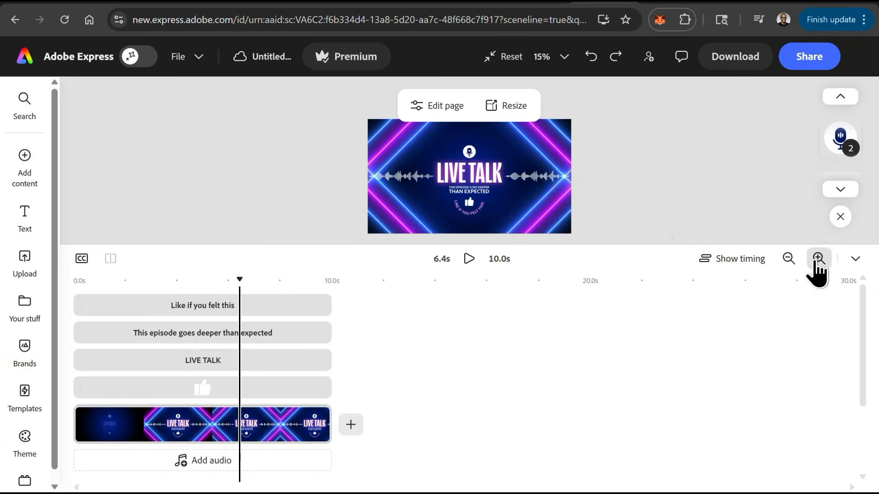
Play the LIVE TALK video on an enlarged timeline to preview its animation, and pause it.
click(818, 257)
click(818, 259)
click(817, 262)
click(817, 261)
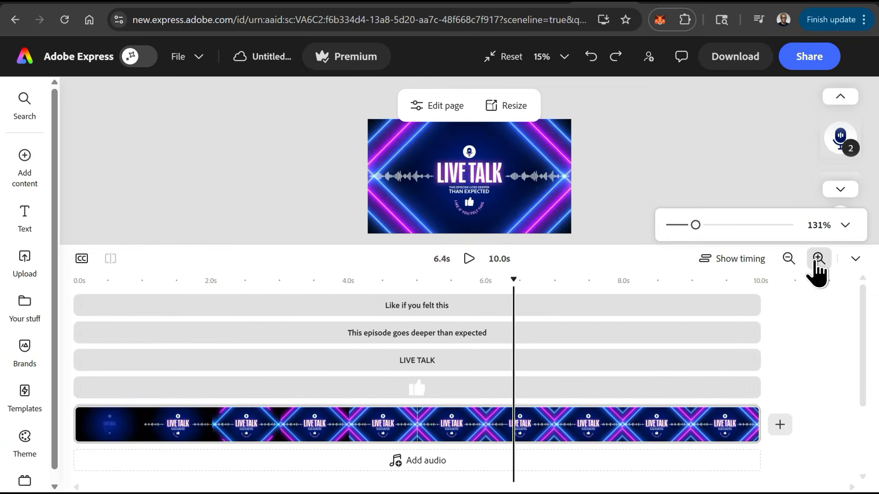
click(471, 262)
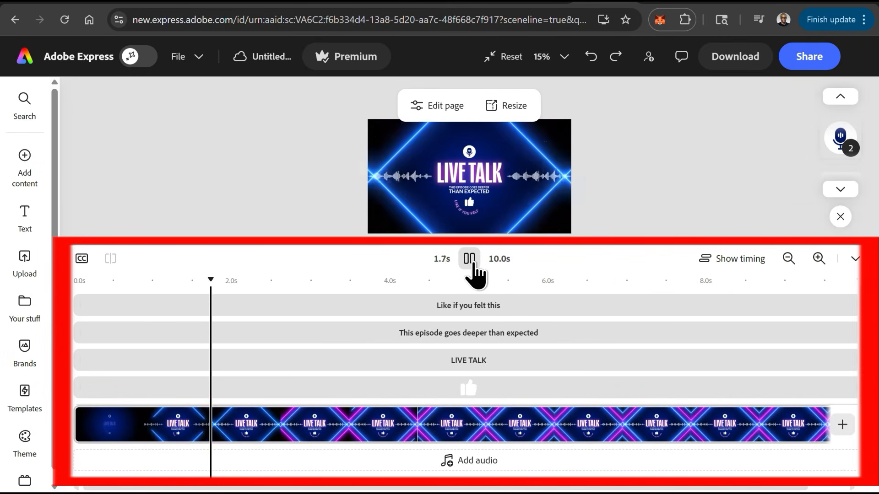
click(469, 259)
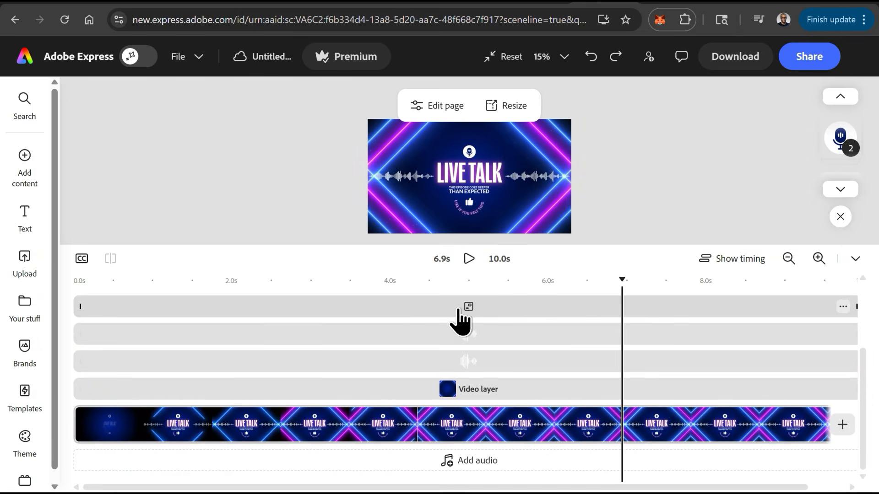
Delete the microphone icon, the thumbs-up icon and the curved "Like if you felt this" text from the canvas.
drag(559, 246, 569, 337)
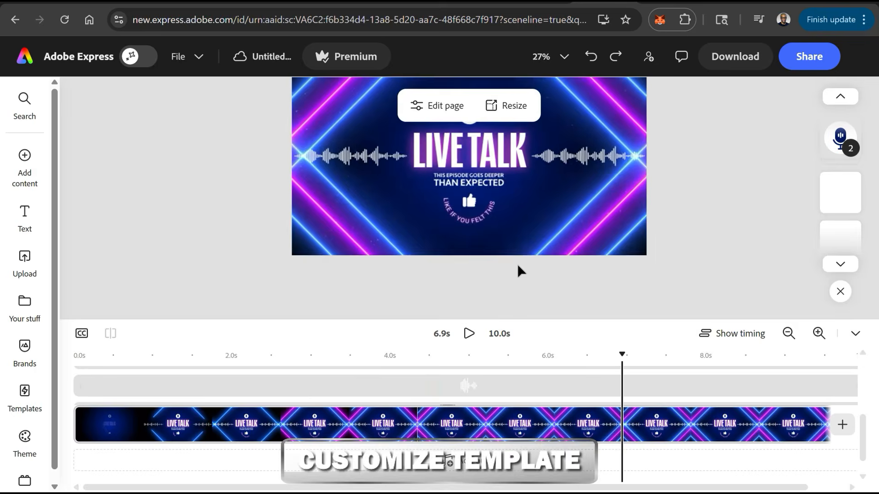
click(470, 174)
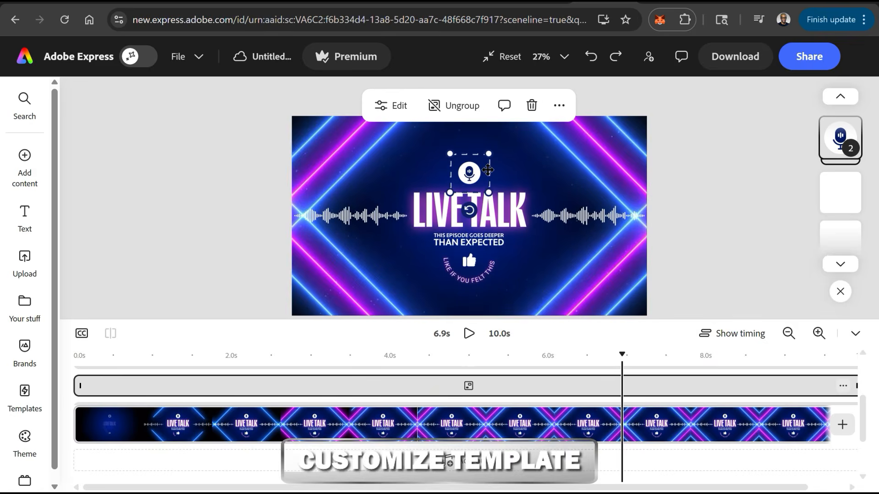
key(Delete)
click(474, 270)
click(470, 261)
key(Delete)
click(470, 278)
key(Delete)
Replace the LIVE TALK title text with "ARE YOU READY?".
click(479, 211)
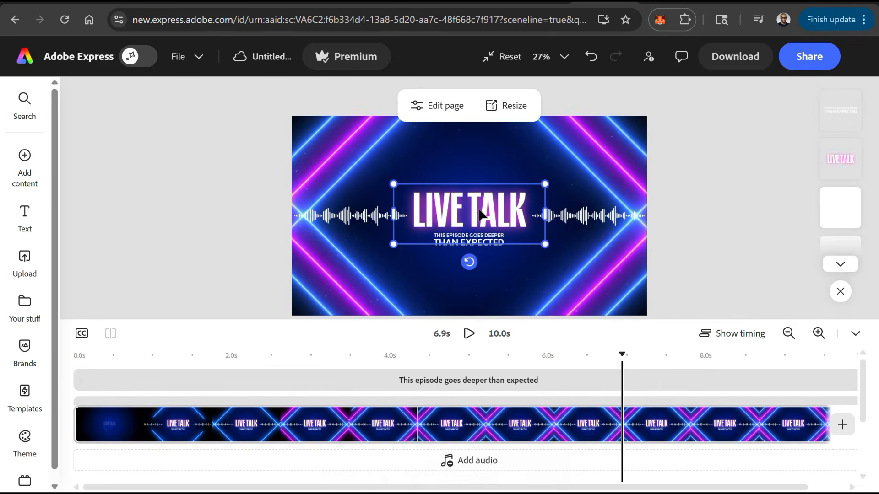
double_click(480, 211)
text(ARE YOU R)
Change the subtitle to "UNLEASH THE BEAT MUSIC FESTIVAL" with a red first line, enlarged and centered above the "ARE YOU READY?" title.
text(FEA)
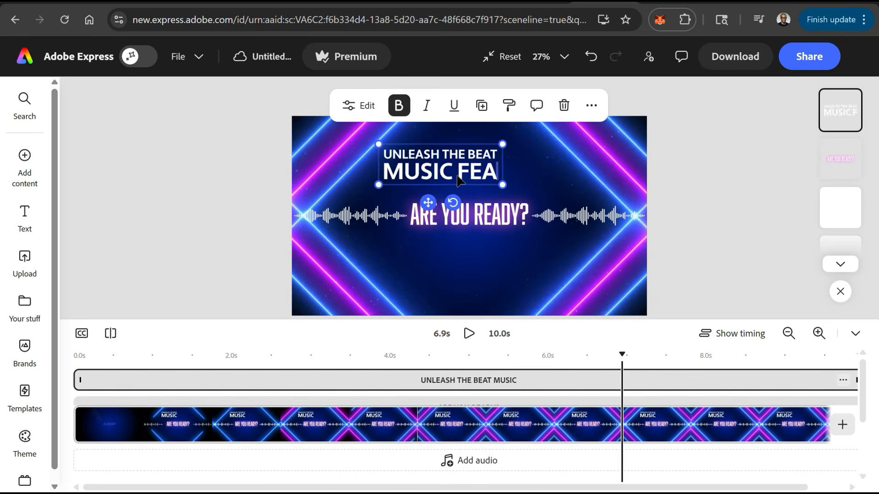
key(BackSpace)
text(STIVAL)
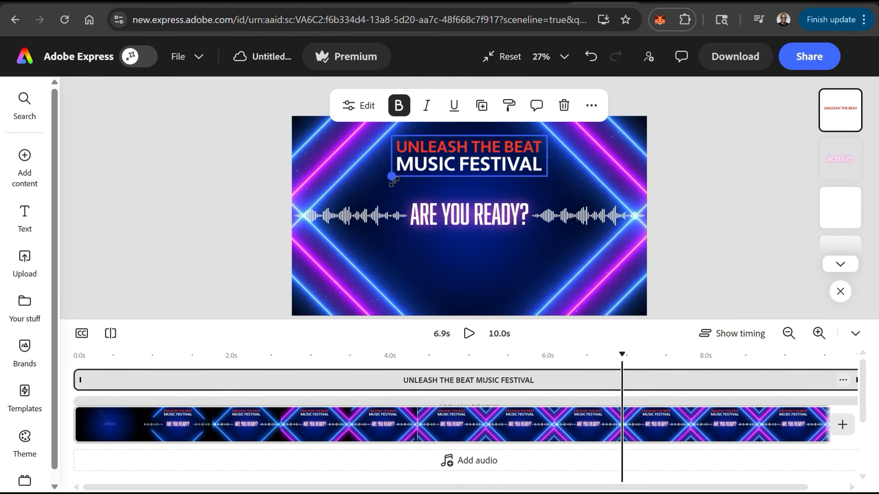
drag(392, 181, 364, 199)
drag(440, 179, 456, 183)
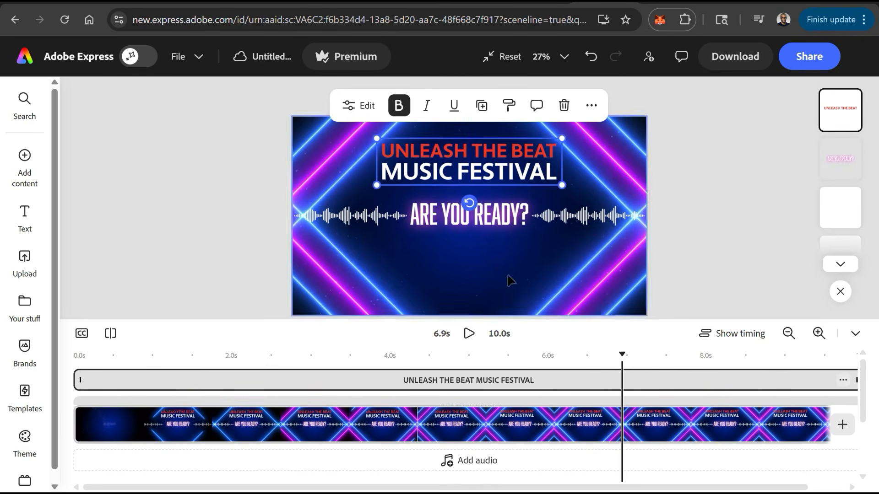
Trim the start of the "UNLEASH THE BEAT MUSIC FESTIVAL" text layer to 6.0 s on the timeline.
click(442, 379)
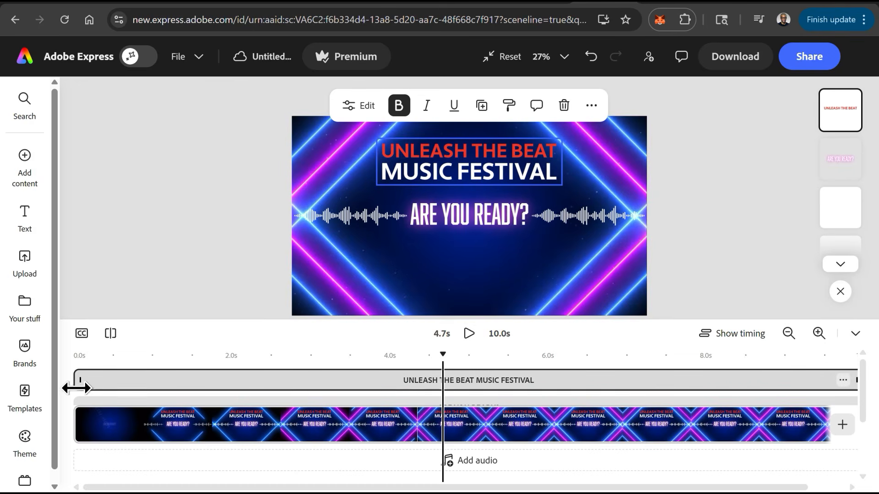
drag(77, 387, 606, 384)
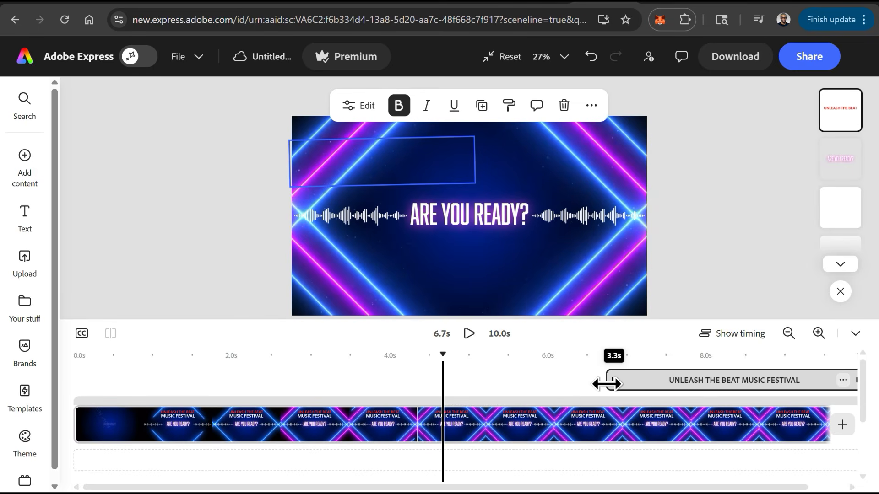
drag(605, 384, 549, 384)
click(598, 354)
Trim the end of the "ARE YOU READY?" text layer to 3.0 s on the timeline.
click(467, 220)
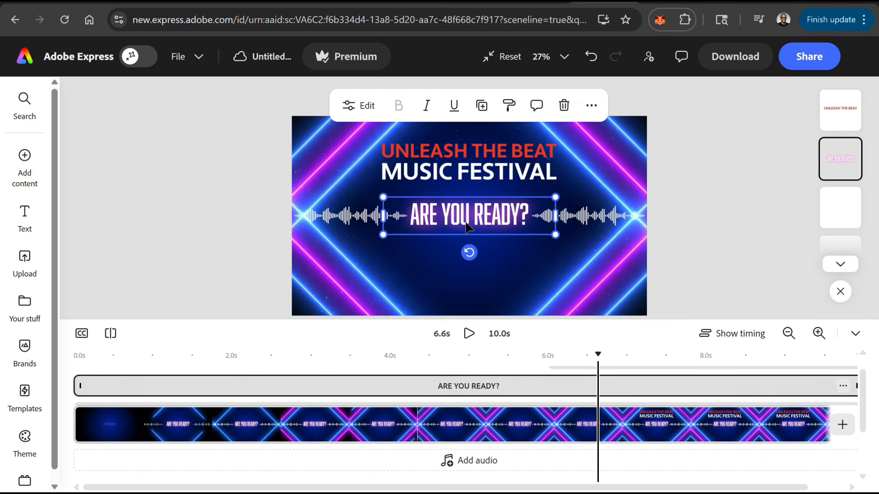
drag(699, 486, 709, 487)
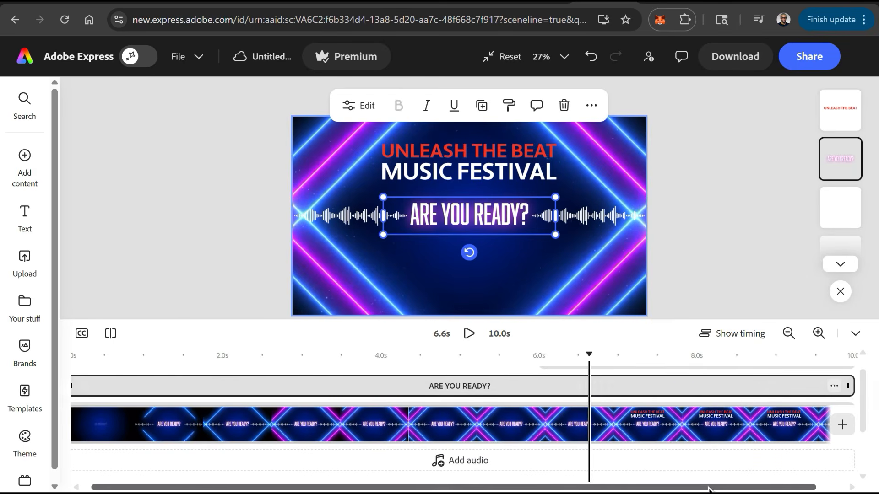
drag(845, 392, 297, 375)
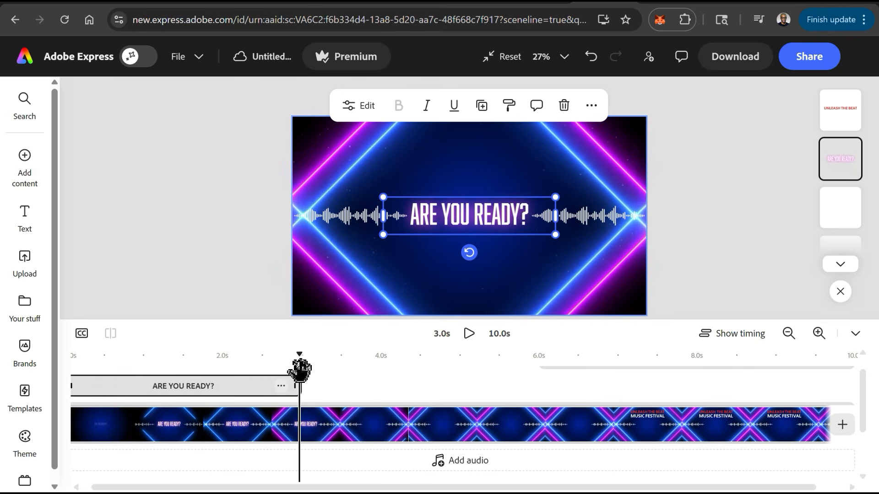
click(389, 385)
drag(863, 378, 863, 376)
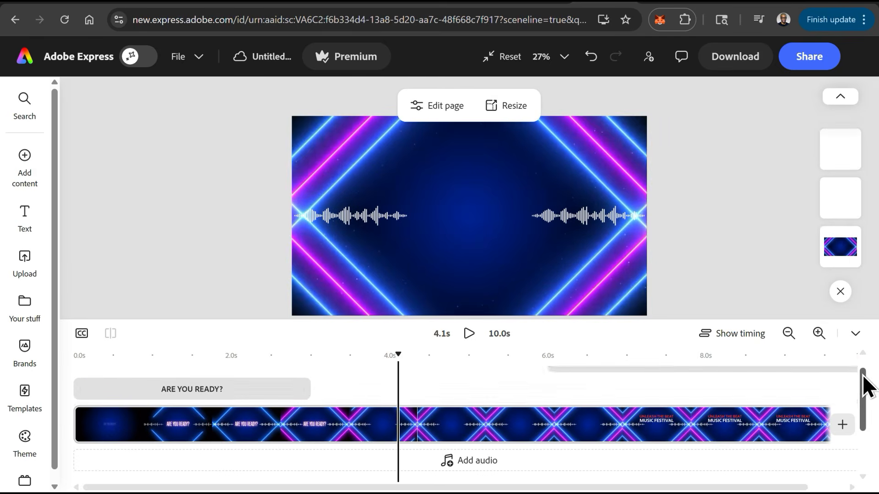
Duplicate the "ARE YOU READY?" text layer and place the copy from 3.0 s to 6.0 s on the timeline.
click(246, 386)
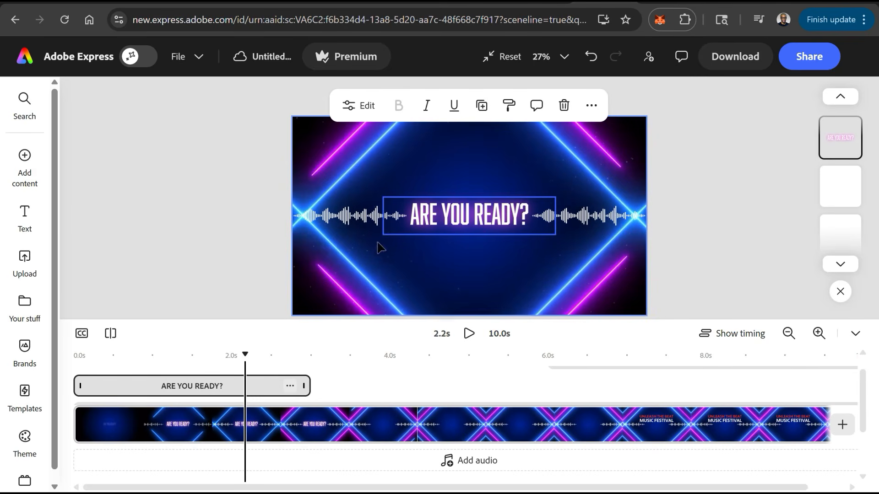
click(289, 386)
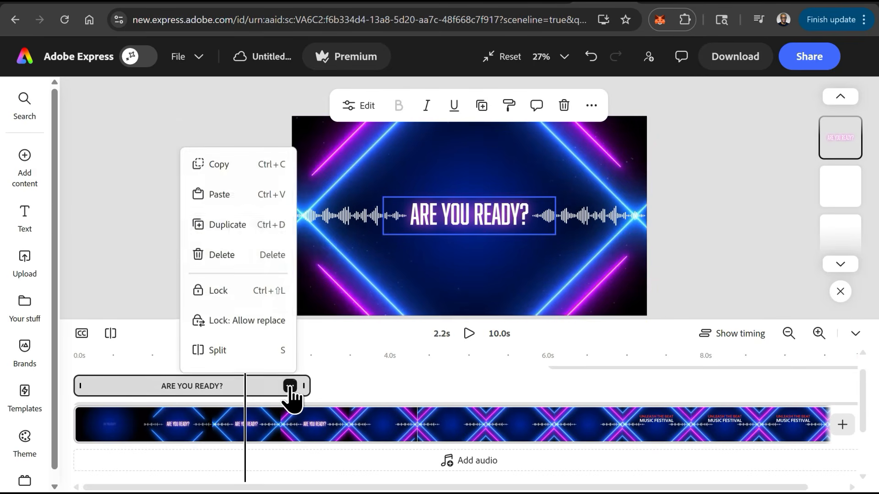
click(231, 227)
drag(259, 389, 450, 391)
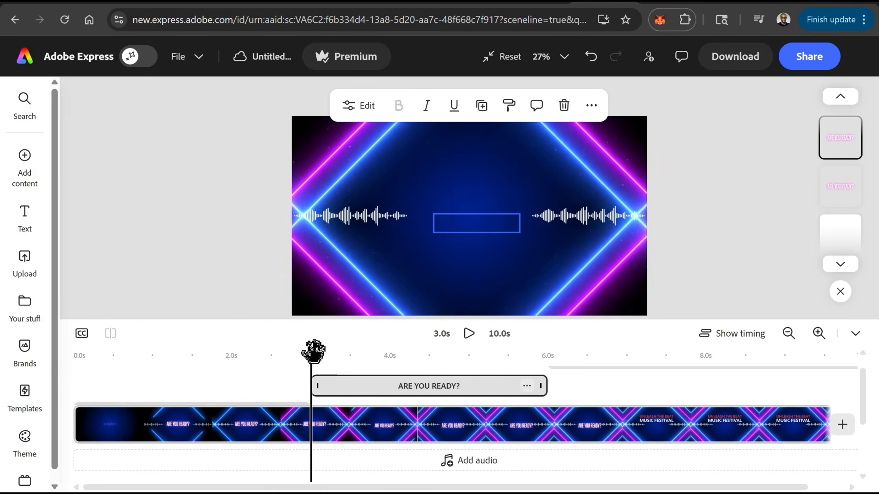
Change the text of the duplicated layer to "THE STAGE IS SET.".
drag(309, 352, 328, 375)
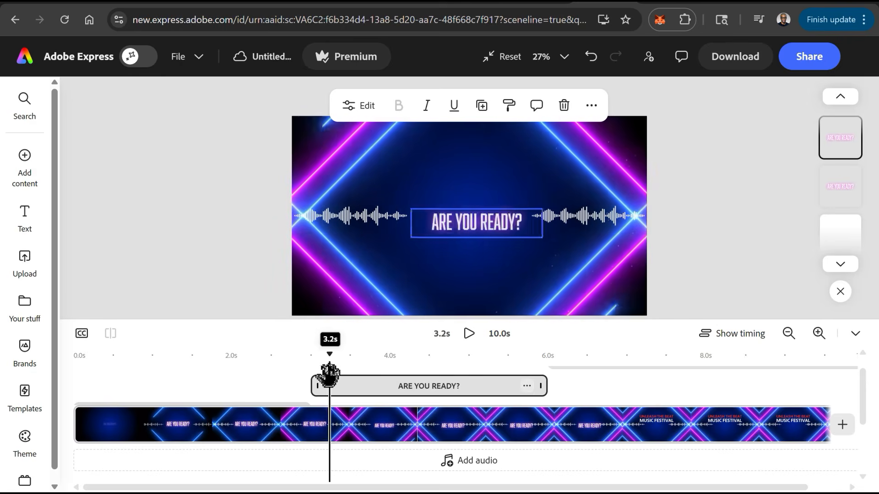
click(512, 218)
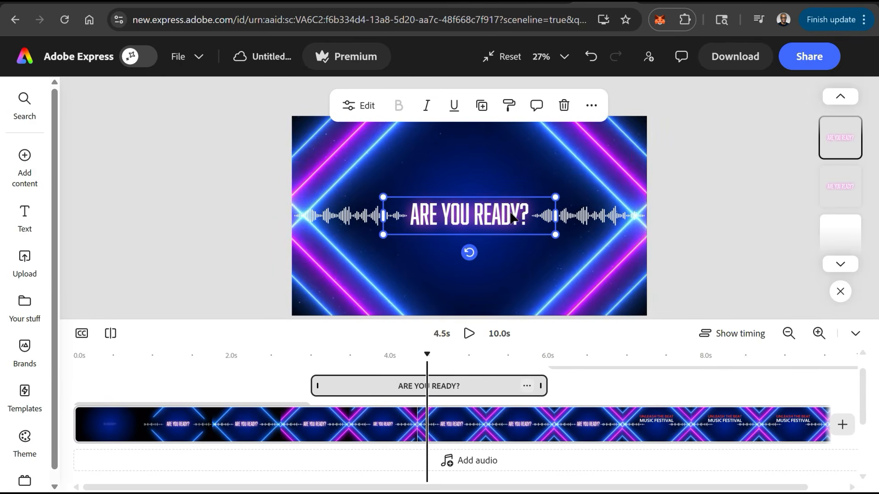
double_click(495, 224)
text(THE STA)
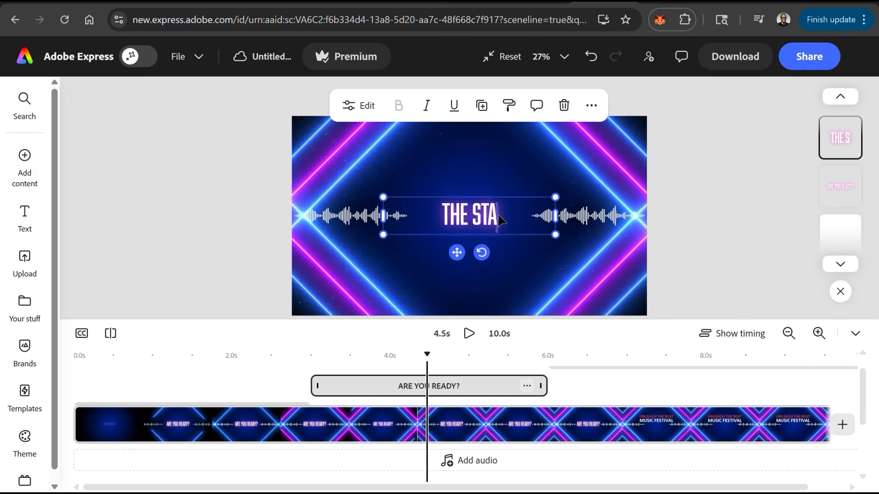
text(GE IS SET.)
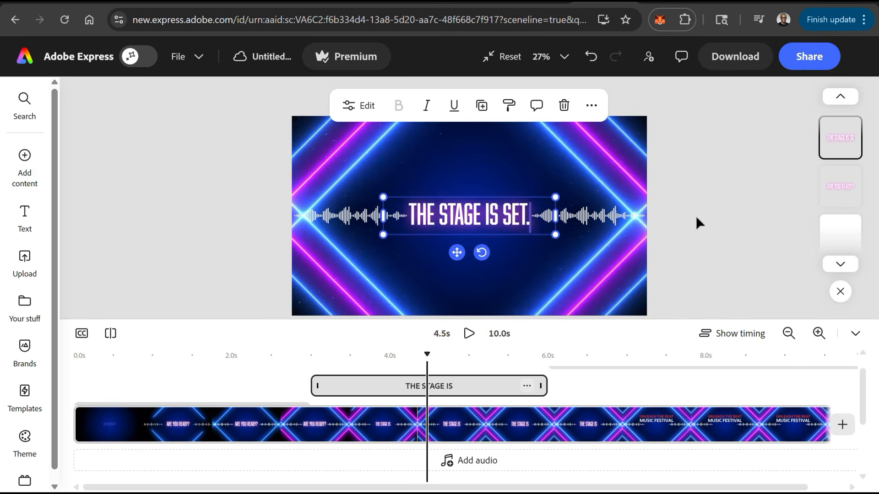
click(696, 215)
drag(526, 322, 531, 260)
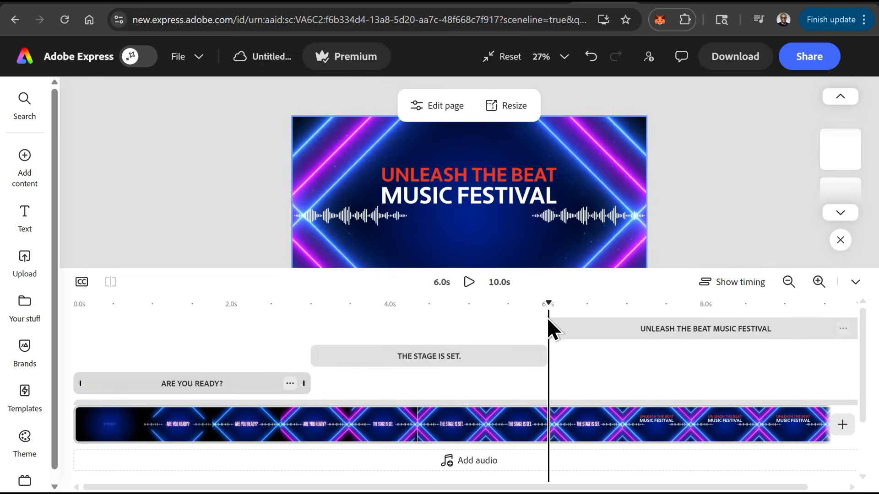
Scrub through the timeline to preview the sequence of the three text layers, and close the timeline.
drag(78, 304, 788, 320)
drag(497, 269, 496, 329)
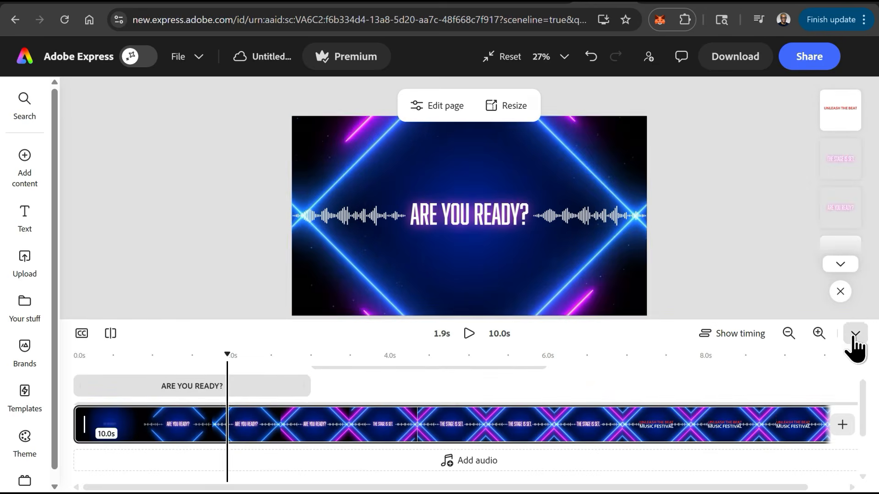
click(854, 338)
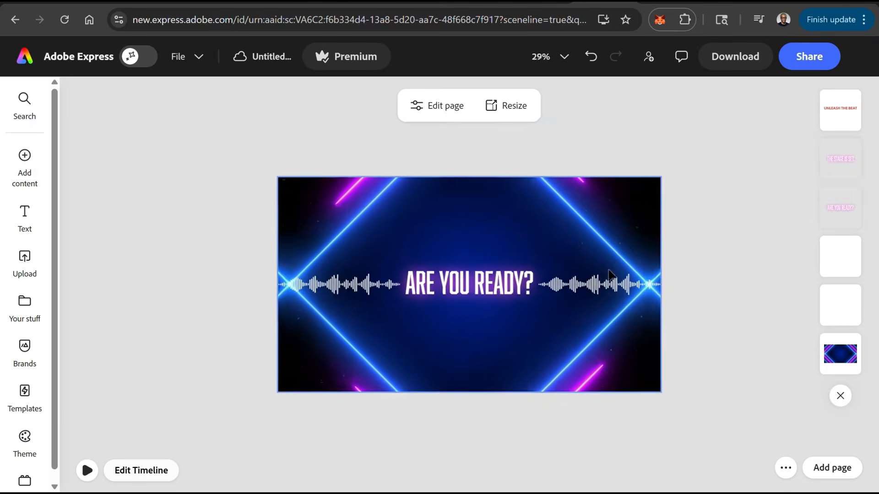
Add a generative AI video placeholder to the page, enlarge it to cover most of the page and center it.
click(620, 216)
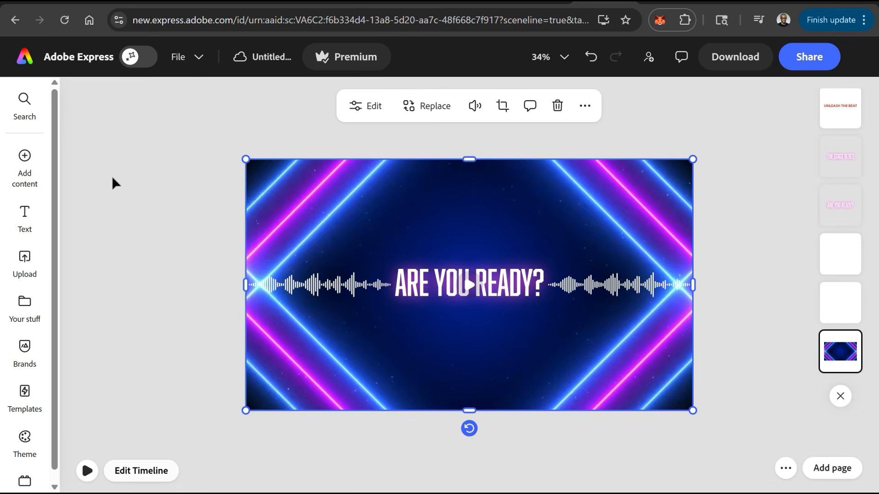
click(27, 182)
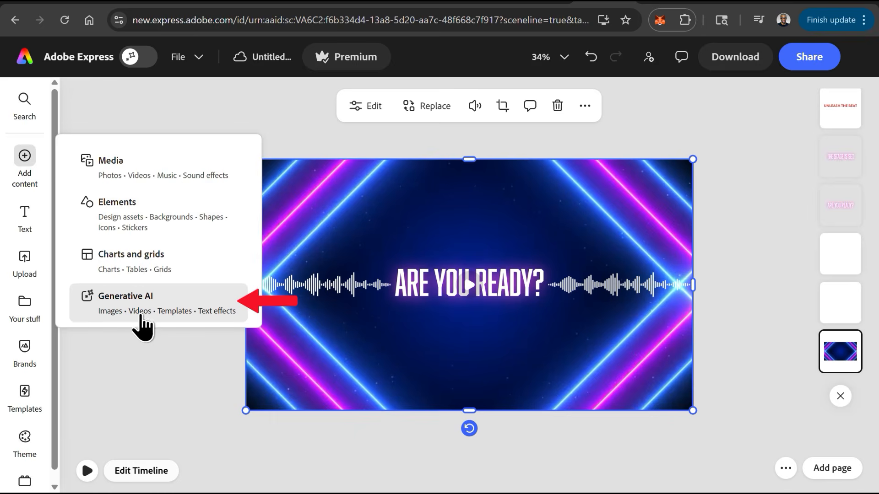
click(158, 326)
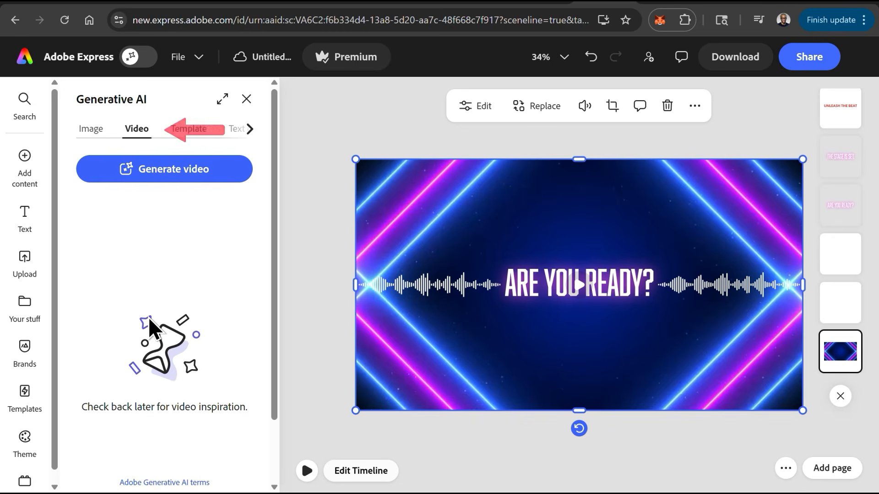
click(165, 179)
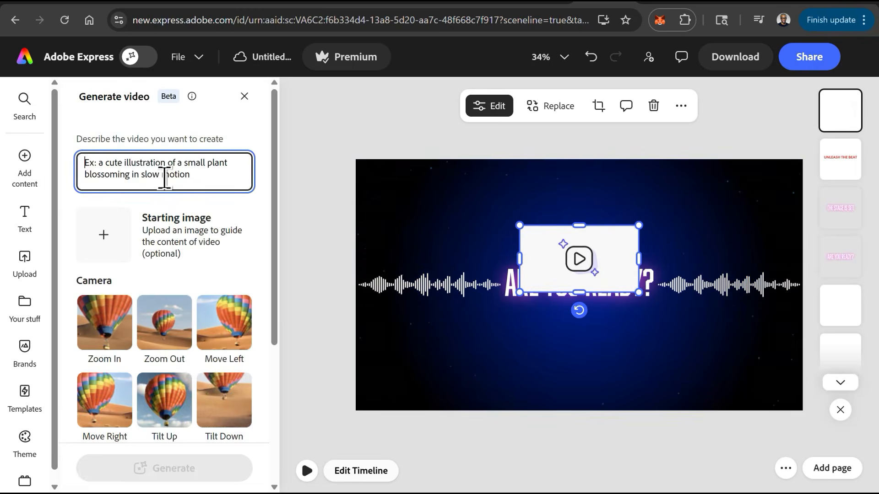
drag(530, 297, 415, 361)
drag(636, 227, 701, 188)
drag(563, 242, 581, 254)
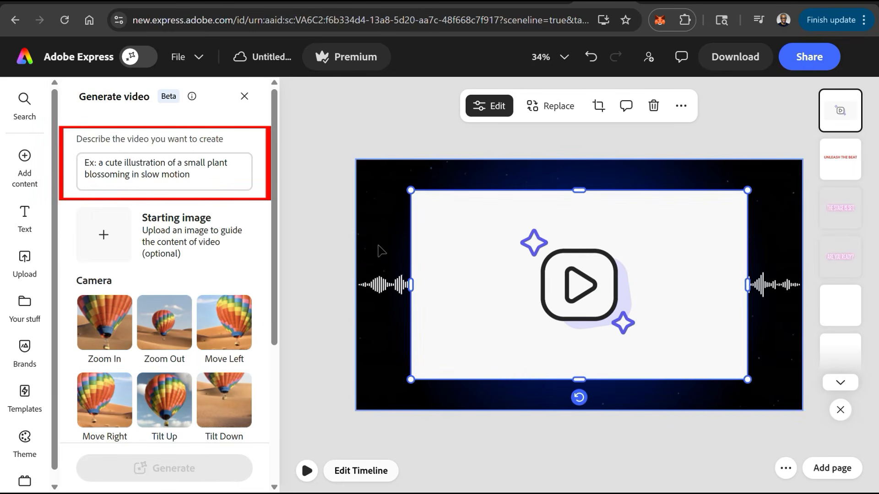
Describe the video as "Cinematic wide shot of a large urban music festival crowd celebrating at night, stage lights flashing red and blue.".
click(215, 172)
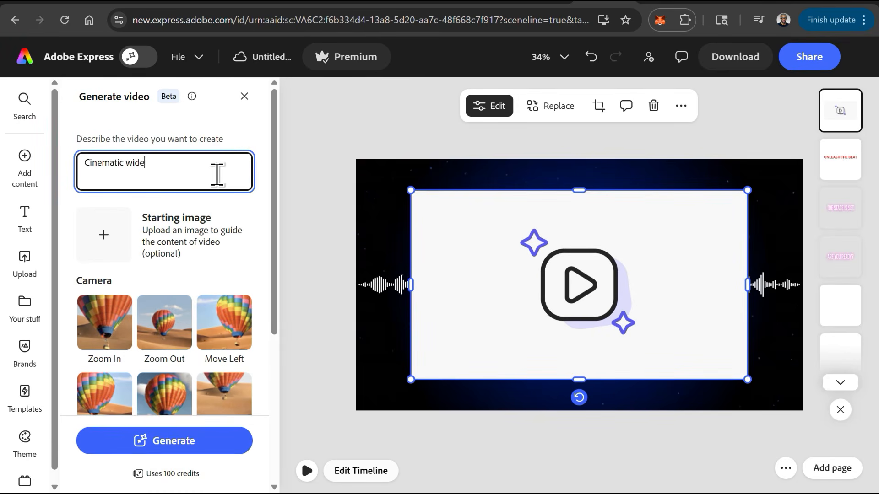
text(shot of a large urban music festival crowd celebrating at night, stage lights flashing red)
text( and blue.)
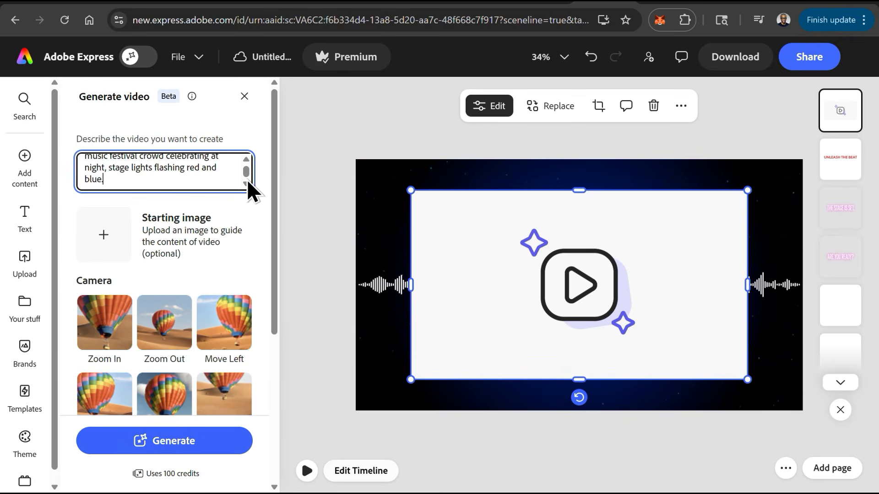
Set the camera motion to Handheld and the camera angle to Eye level shot, keeping the shot size at None.
drag(277, 185, 278, 235)
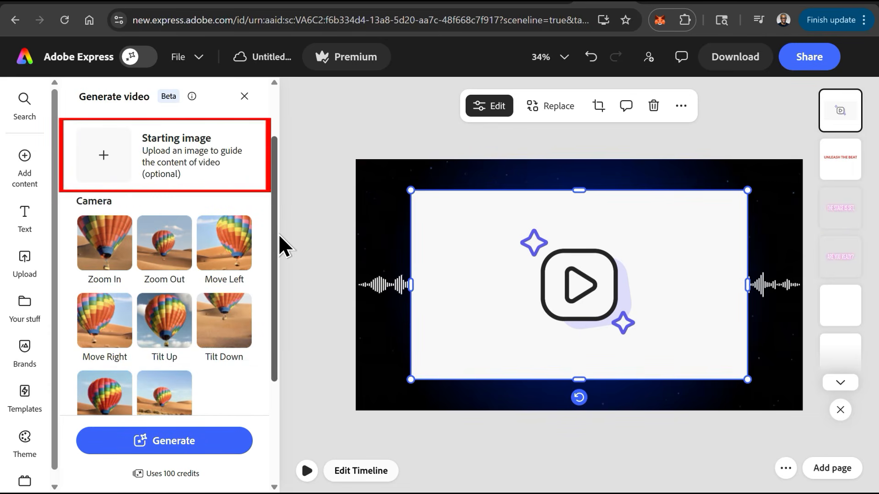
drag(279, 234, 278, 273)
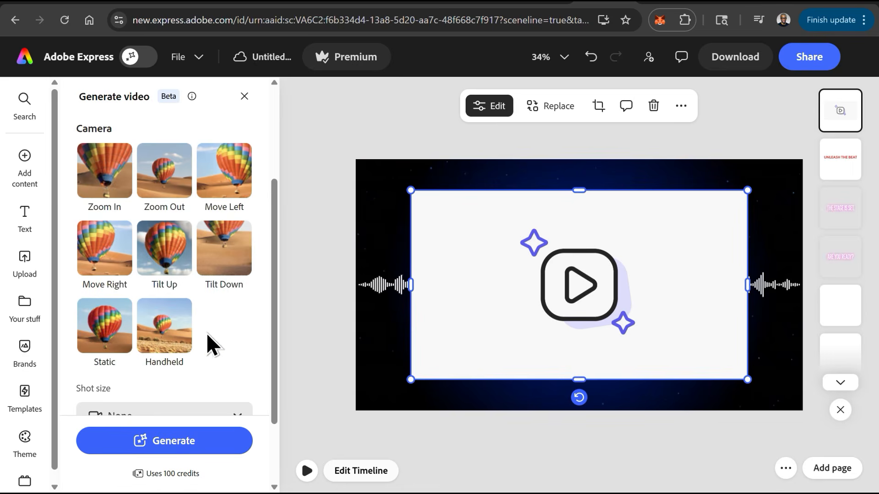
click(177, 339)
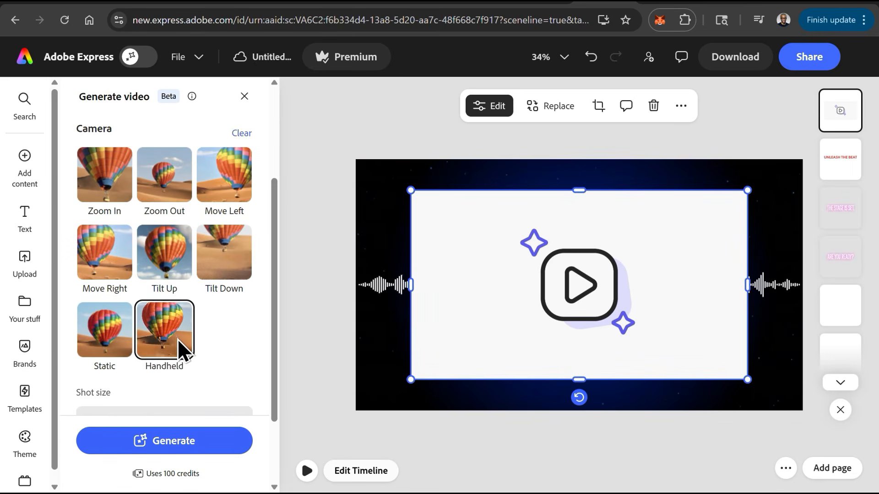
drag(274, 245, 272, 302)
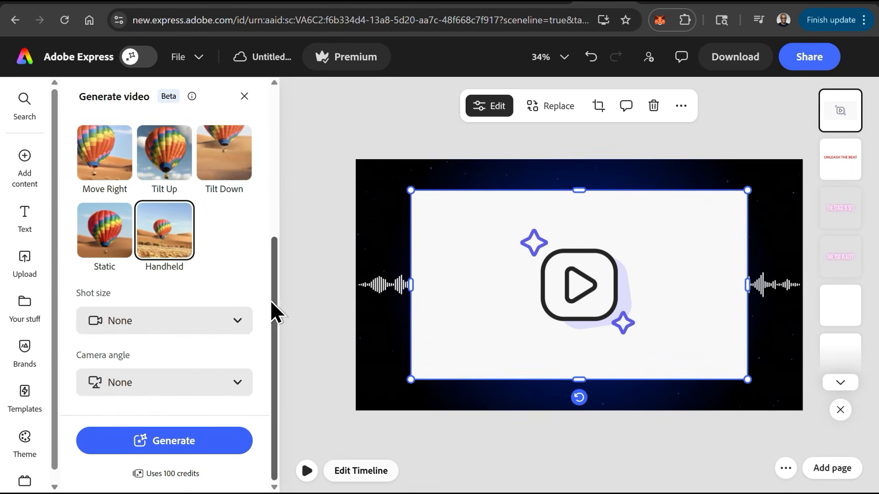
click(238, 322)
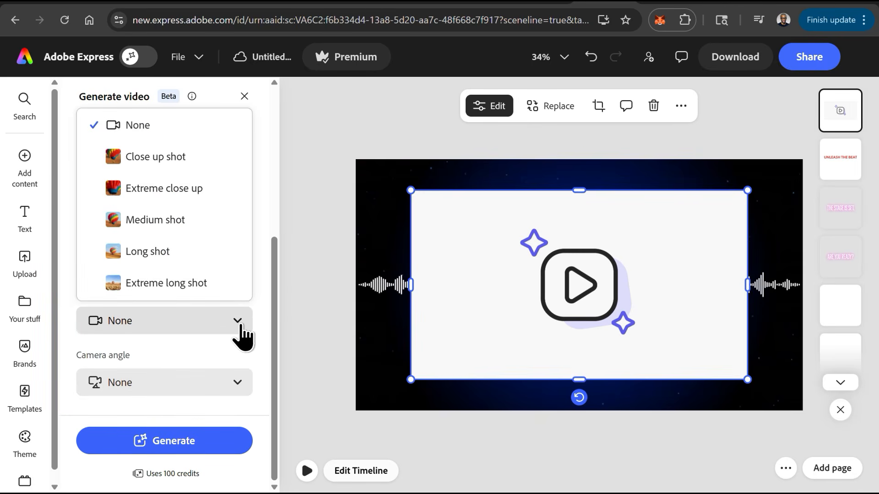
click(241, 327)
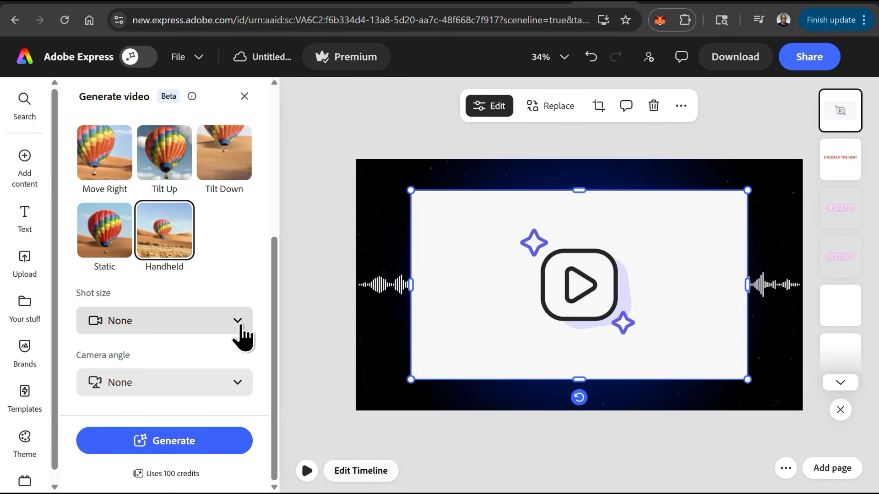
click(237, 385)
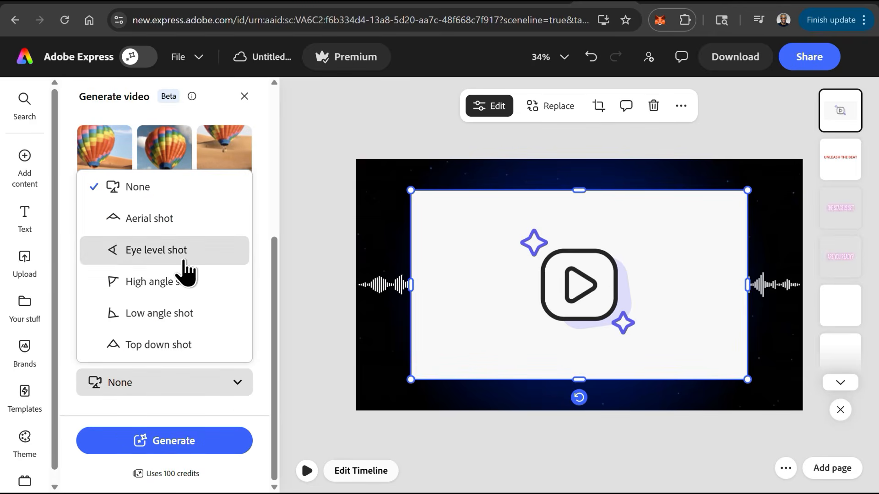
click(185, 251)
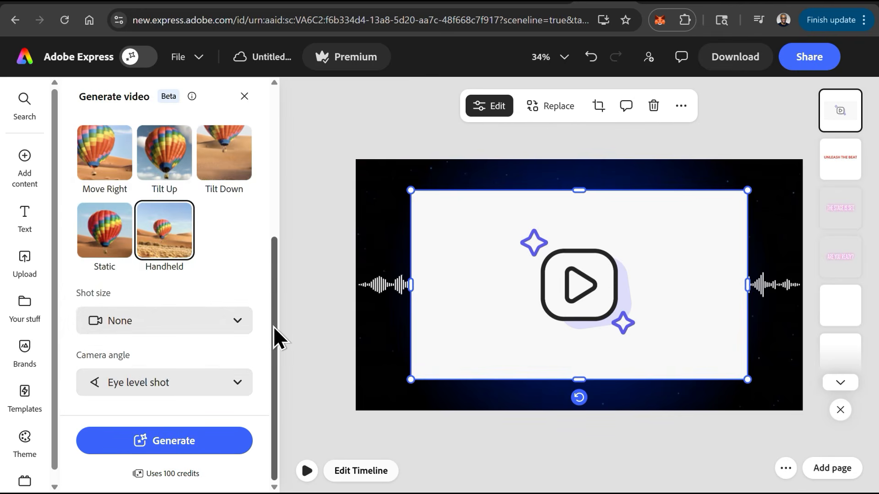
Generate the festival crowd video and play the resulting clip.
scroll(274, 326, up, 5)
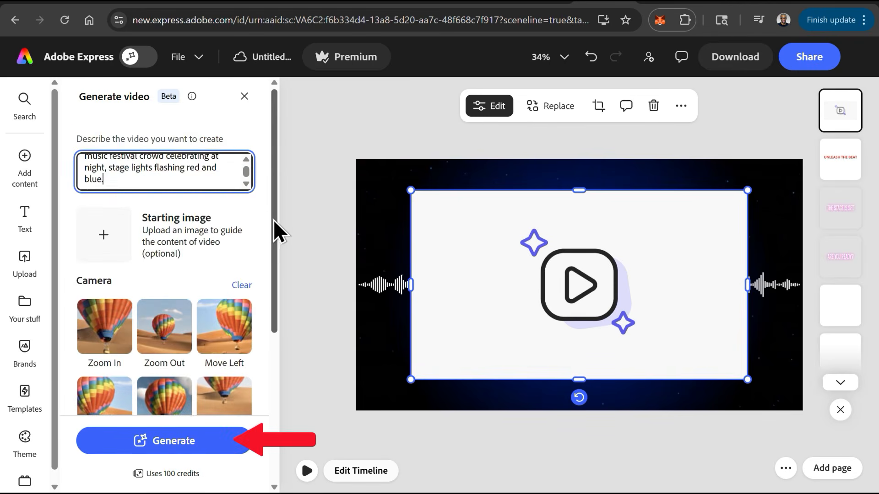
click(177, 453)
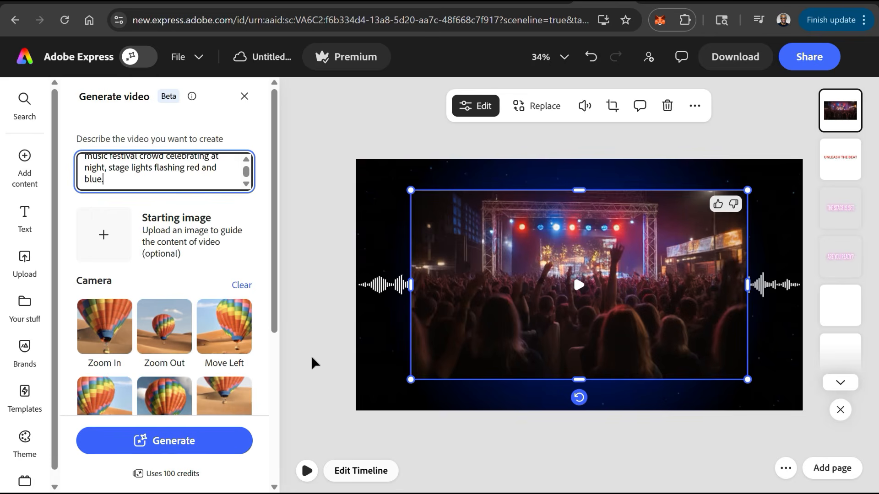
click(578, 290)
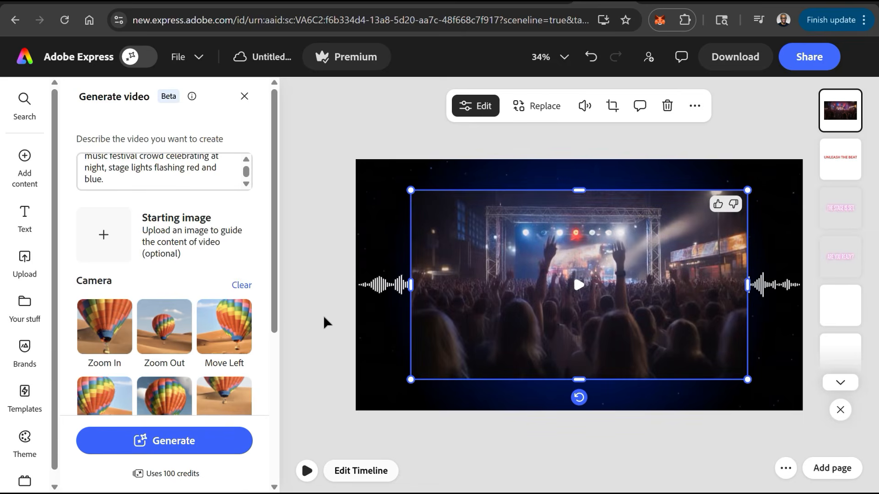
Enlarge the generated crowd video to fill the page and move it behind the text and waveform layers.
drag(410, 190, 356, 160)
drag(747, 379, 805, 415)
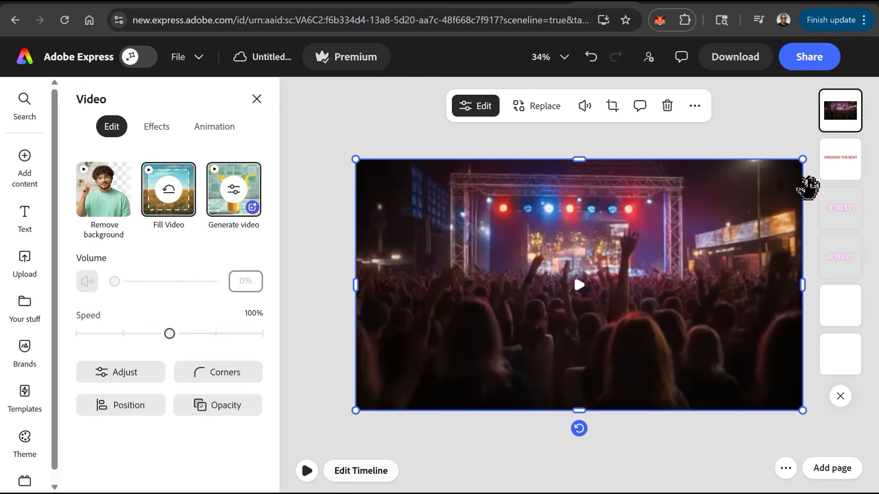
drag(840, 110, 839, 347)
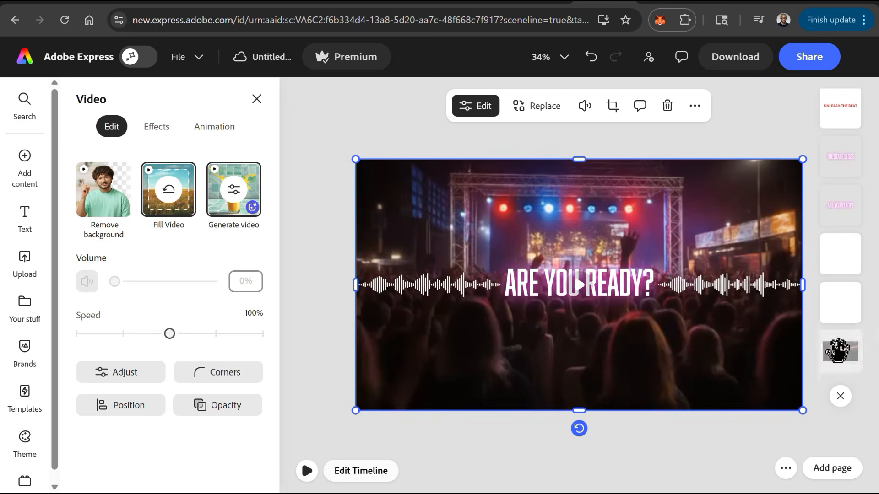
click(256, 99)
click(300, 378)
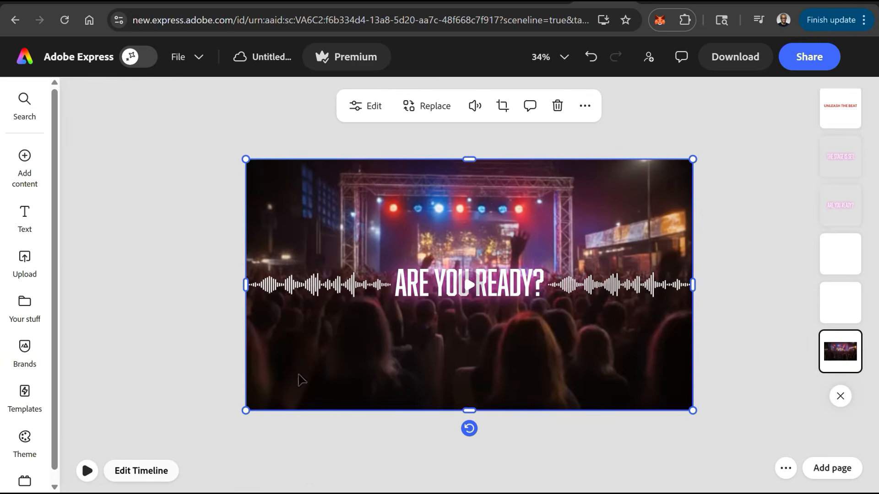
Play the crowd video behind the text and check on the timeline where the clip ends.
click(468, 290)
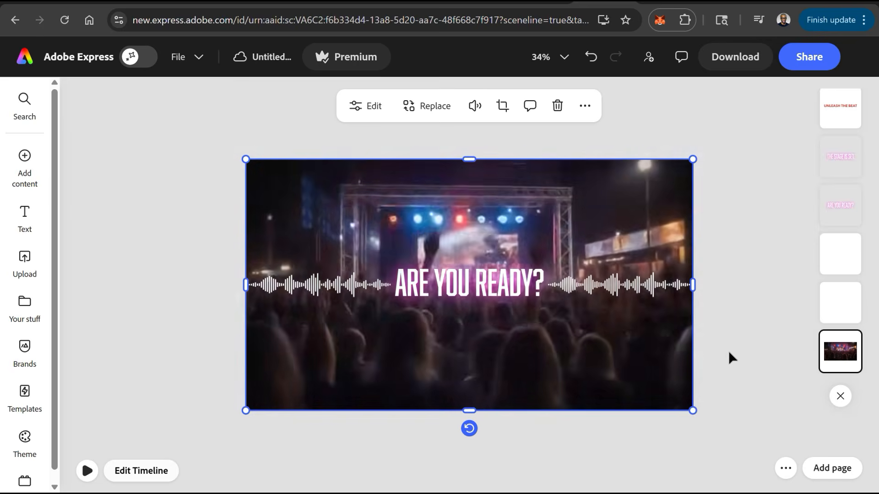
click(167, 474)
drag(628, 359, 433, 379)
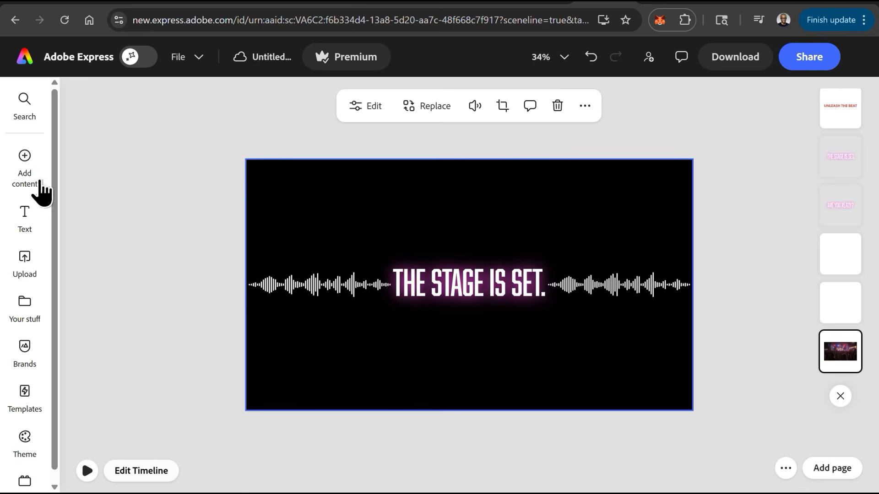
Add a second generative AI video placeholder to the page and start its description.
click(24, 169)
click(138, 306)
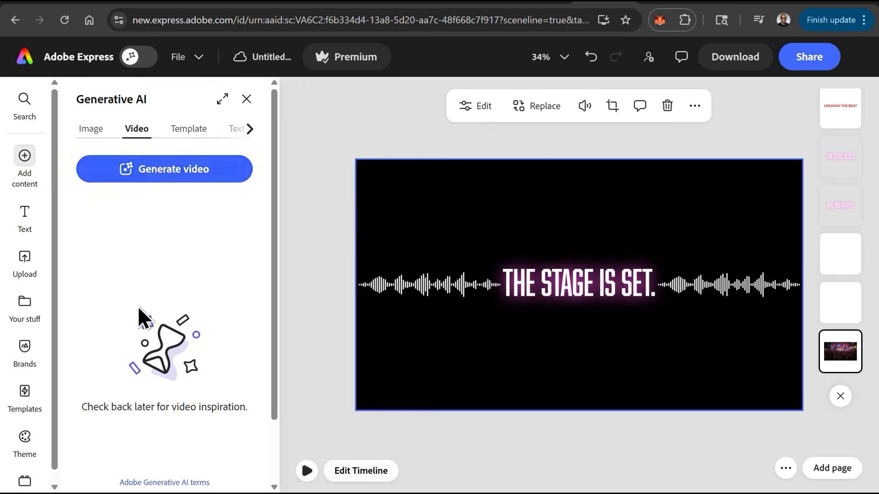
click(174, 181)
click(192, 178)
Generate and play a cinematic wide drone shot of a massive outdoor urban music festival stage at night, high contrast with vibrant red and blue lighting.
text(Cinematic wide)
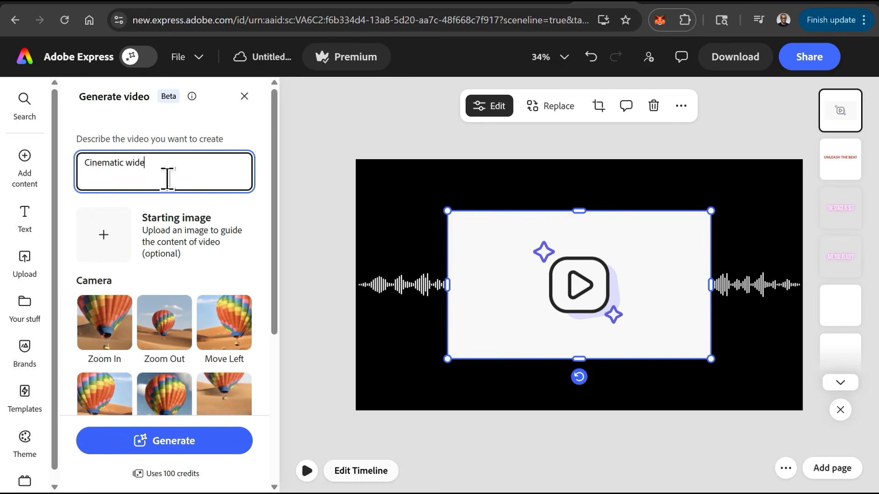
text( drone)
text(High contrast, vibrant red and blue lighti)
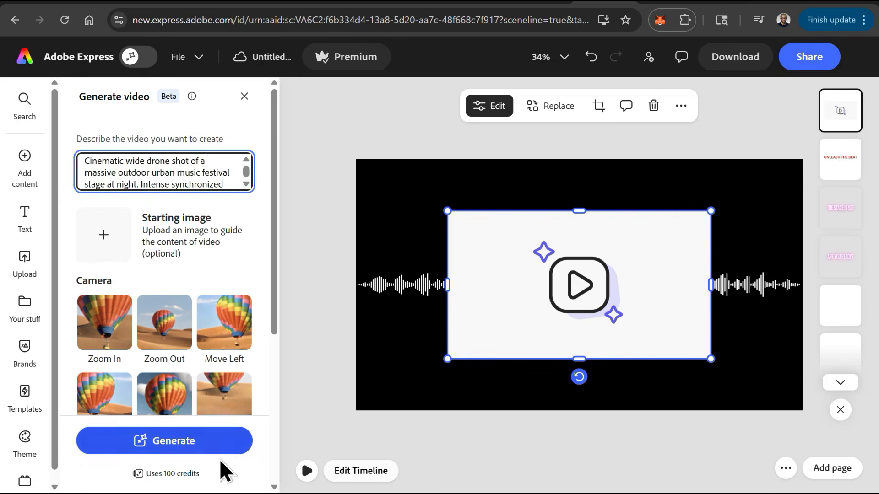
click(219, 443)
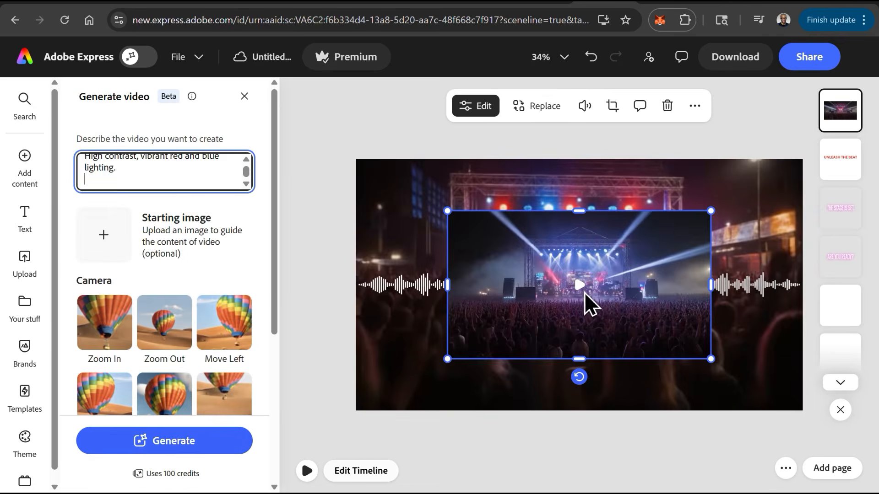
click(582, 289)
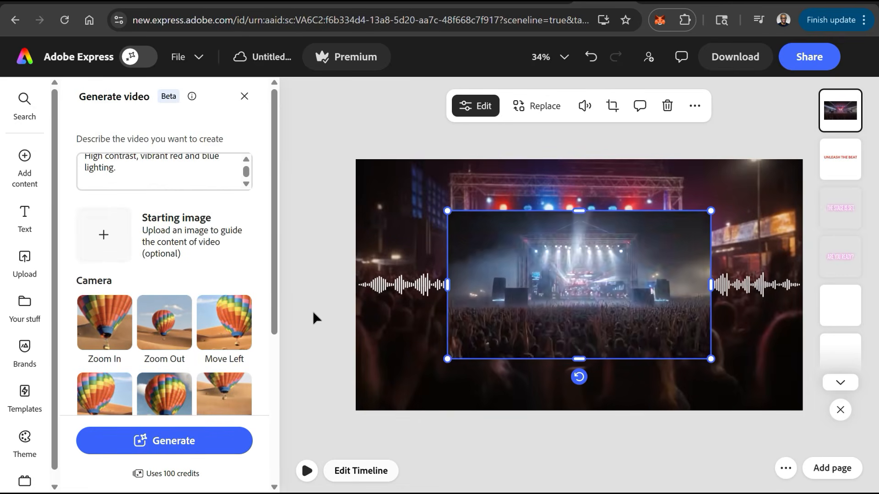
Enlarge the drone-shot video to fill the page and move it to the bottom of the layer stack.
drag(447, 211, 355, 159)
drag(711, 359, 803, 411)
drag(840, 133, 844, 350)
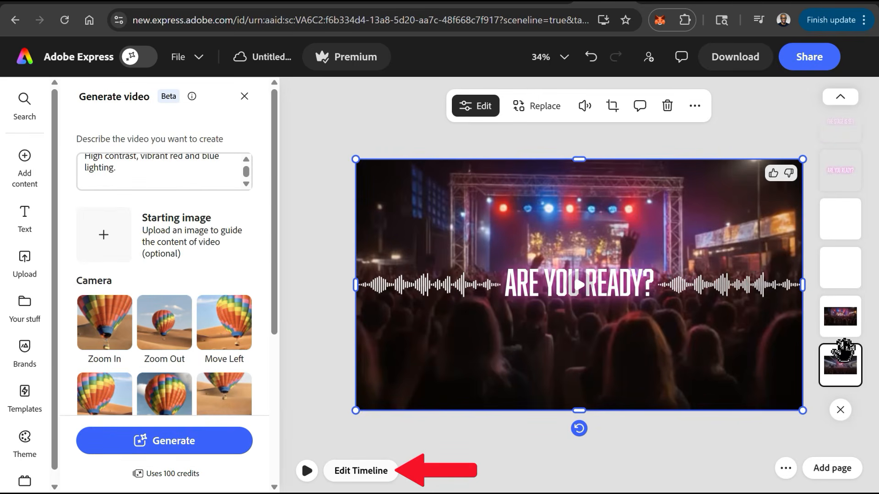
Move the drone-shot video layer on the timeline so it starts where the crowd video ends, and check the transition.
click(392, 473)
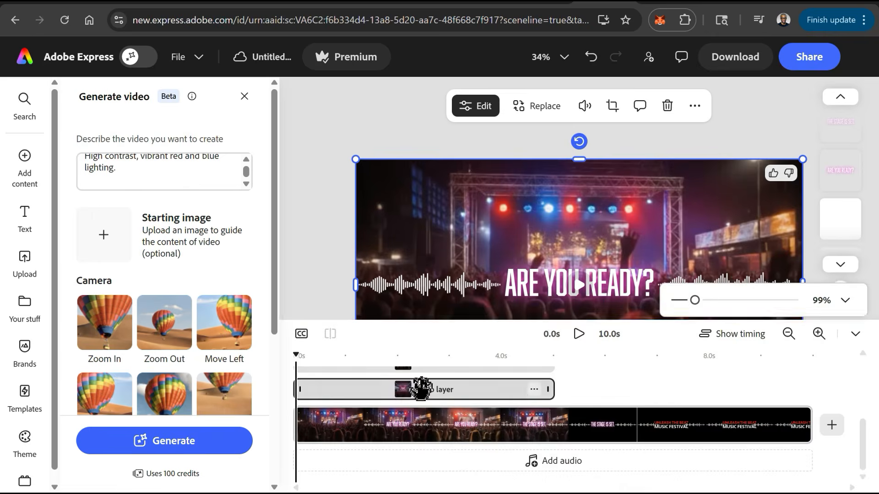
drag(471, 386, 727, 387)
click(407, 337)
drag(409, 340, 693, 345)
Close the timeline and the video generation options, and play the whole page.
click(855, 315)
click(245, 97)
click(86, 469)
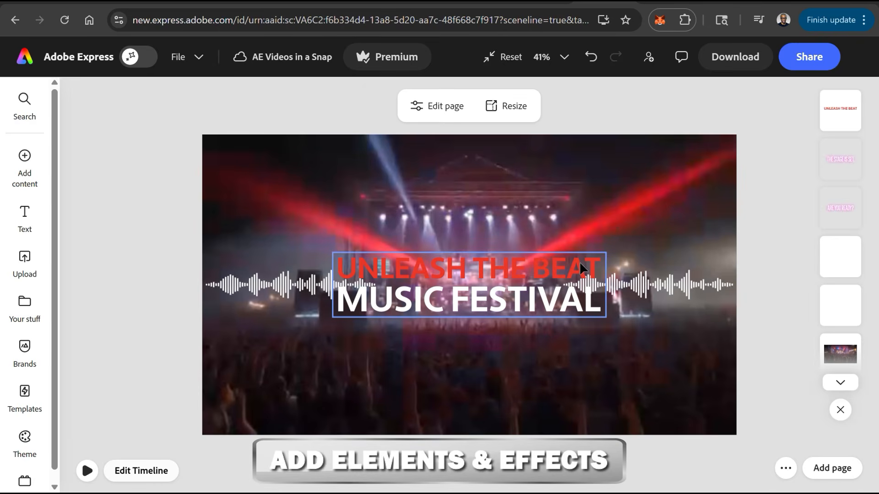
Move the "UNLEASH THE BEAT MUSIC FESTIVAL" text above the waveforms, enlarge it and center it horizontally on the page.
drag(580, 267, 580, 188)
drag(332, 240, 278, 261)
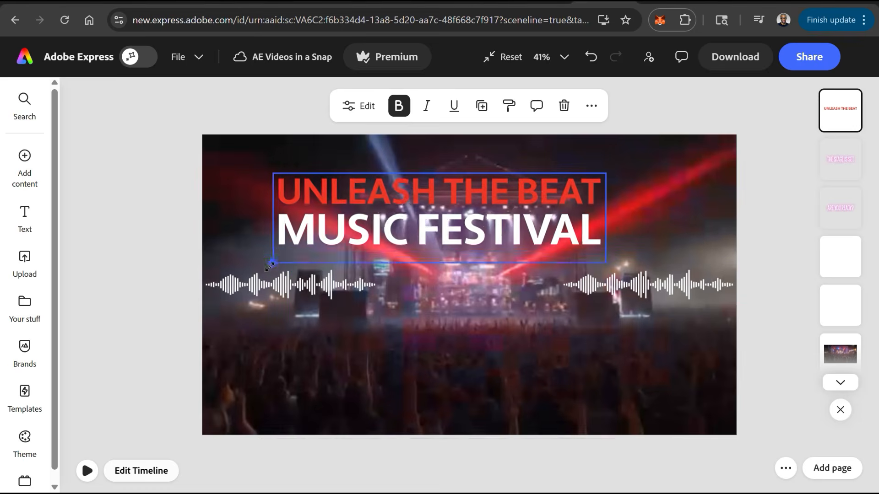
drag(467, 249, 497, 240)
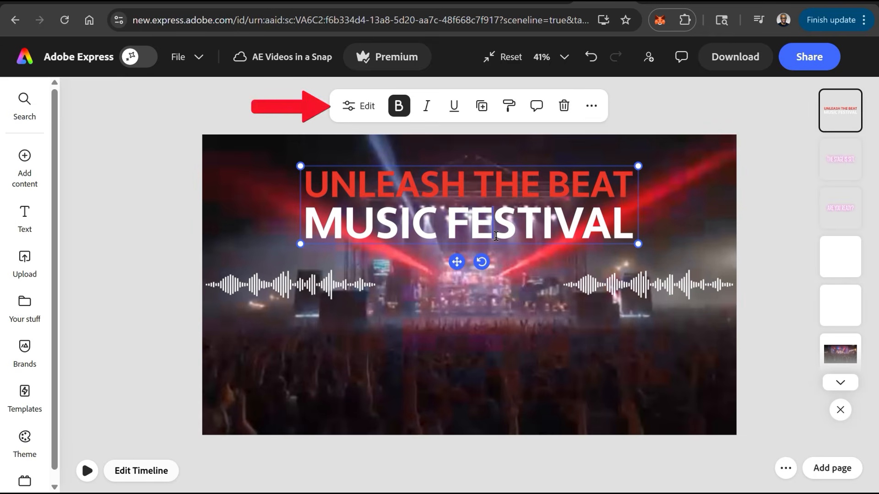
Apply the Glow shadow effect to the "UNLEASH THE BEAT MUSIC FESTIVAL" text and deselect it.
click(353, 108)
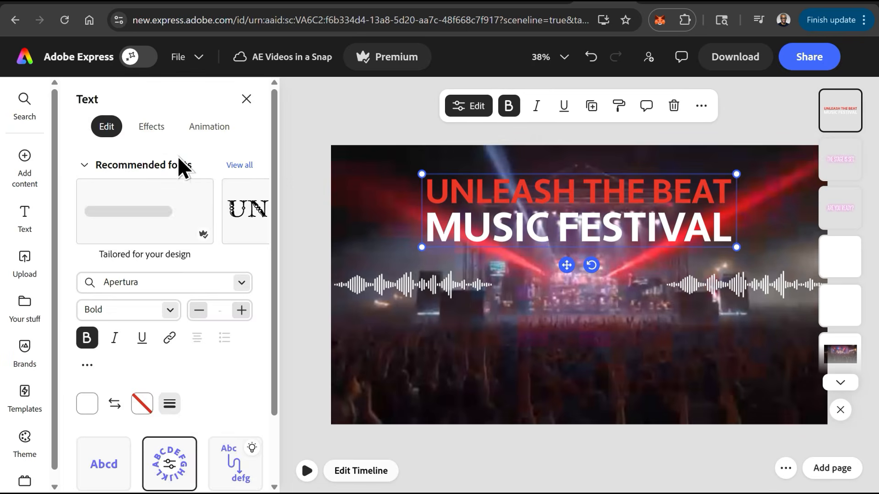
click(160, 128)
scroll(199, 258, down, 2)
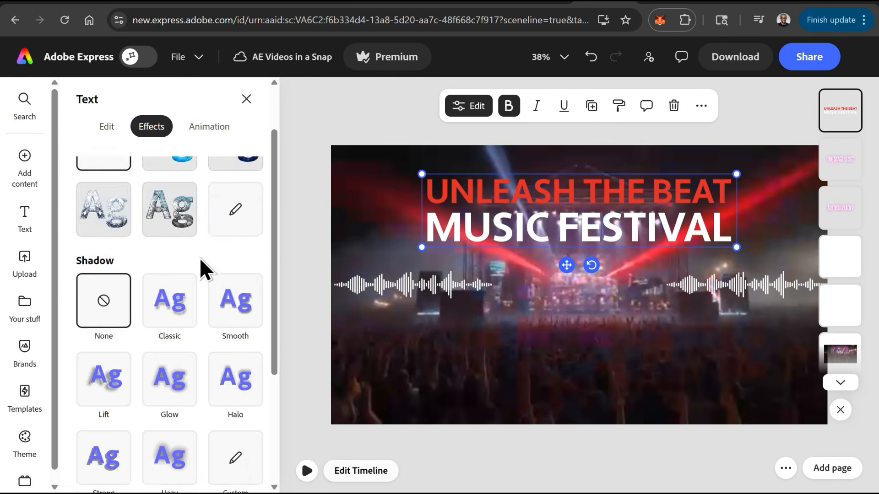
click(178, 322)
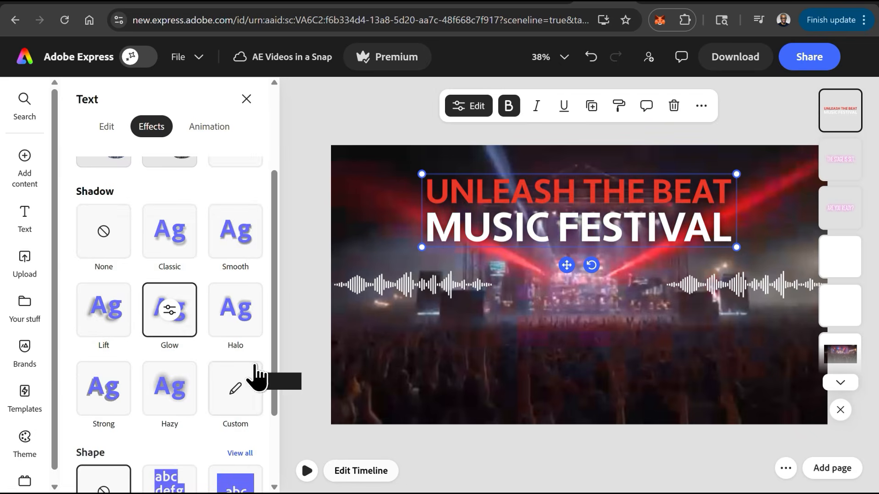
scroll(256, 376, down, 2)
scroll(250, 375, up, 5)
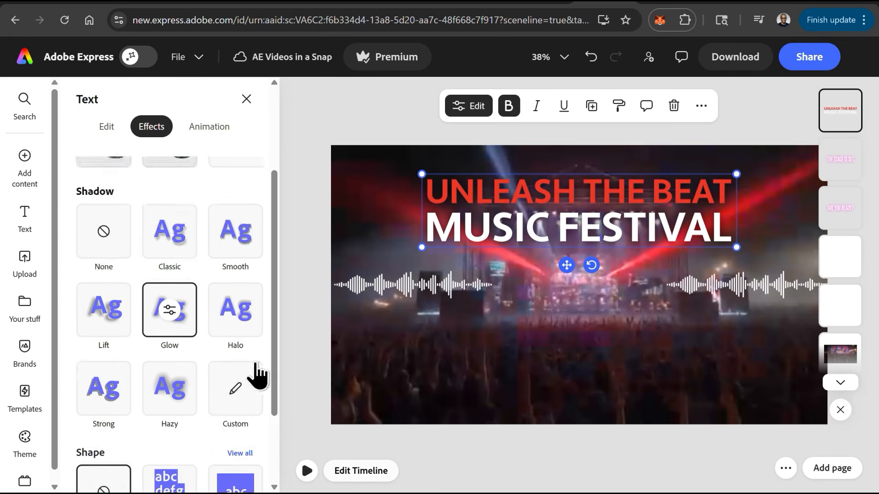
click(371, 265)
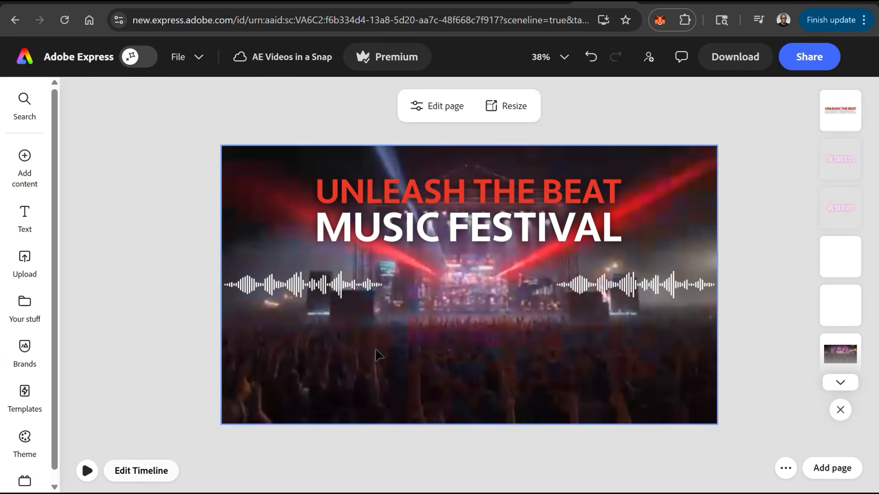
Add a title reading "MAY 29-30", shrink it and center it between the two waveforms.
click(25, 229)
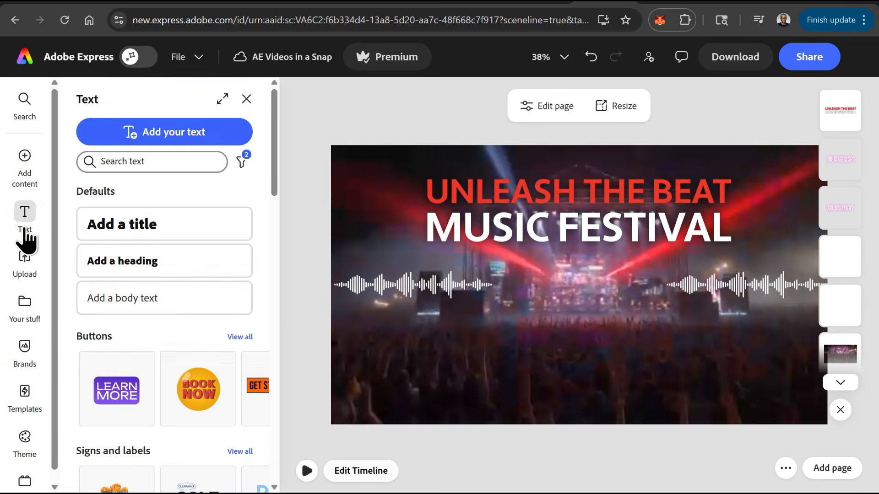
click(140, 229)
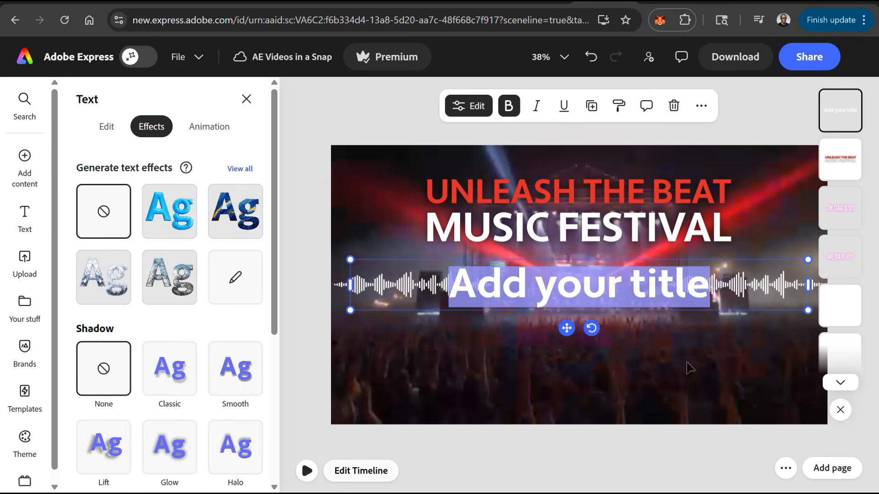
text(MAY 29-30)
drag(350, 312, 598, 347)
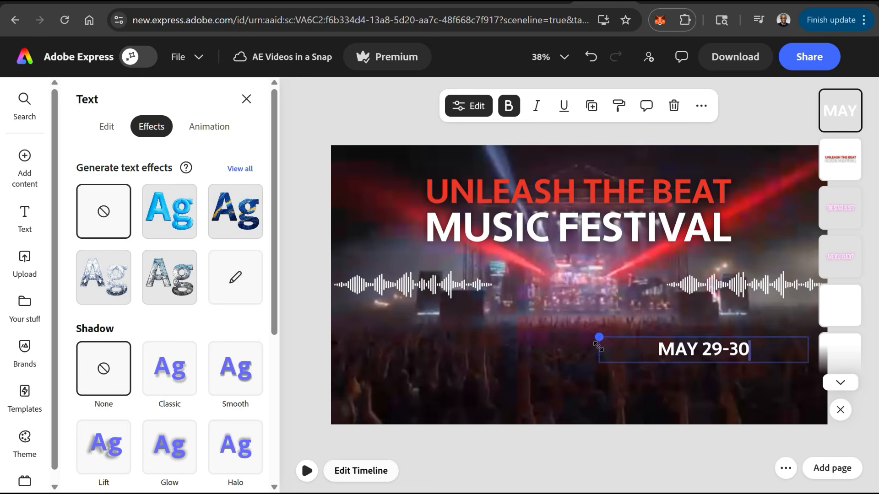
drag(695, 381, 566, 316)
Put a solid black rectangular text shape behind the "MAY 29-30" text.
scroll(264, 244, down, 5)
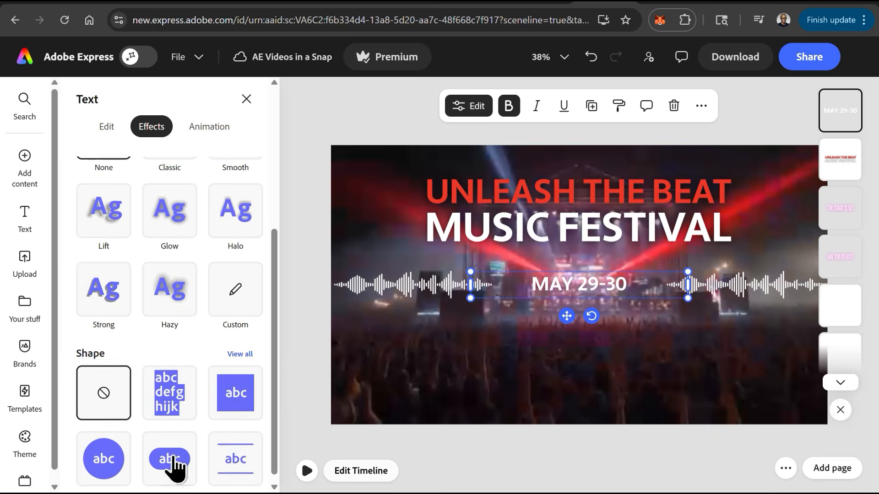
click(236, 394)
click(352, 331)
click(423, 237)
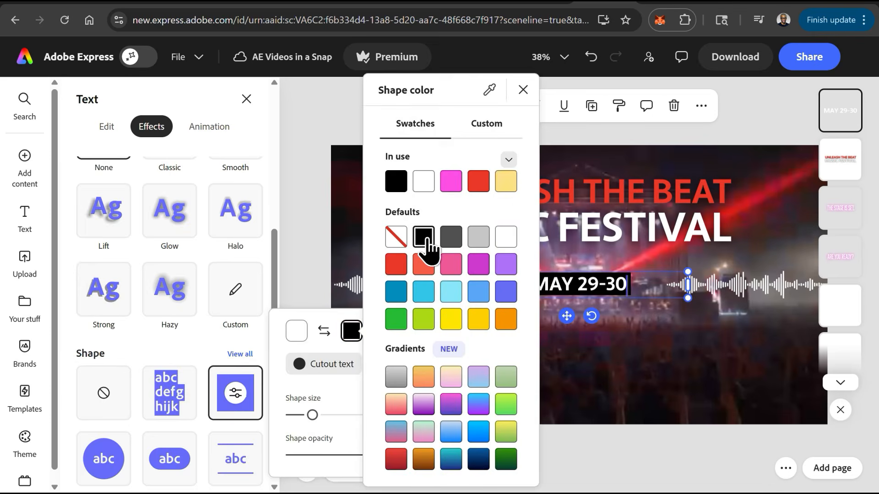
click(587, 350)
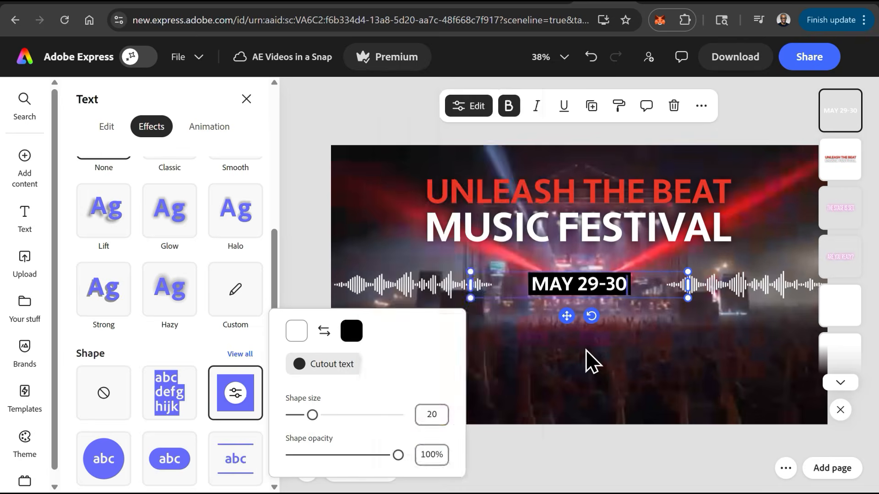
click(589, 325)
Add a title reading "Get Your Tickets Today!" and center it below the date at a smaller size.
click(25, 217)
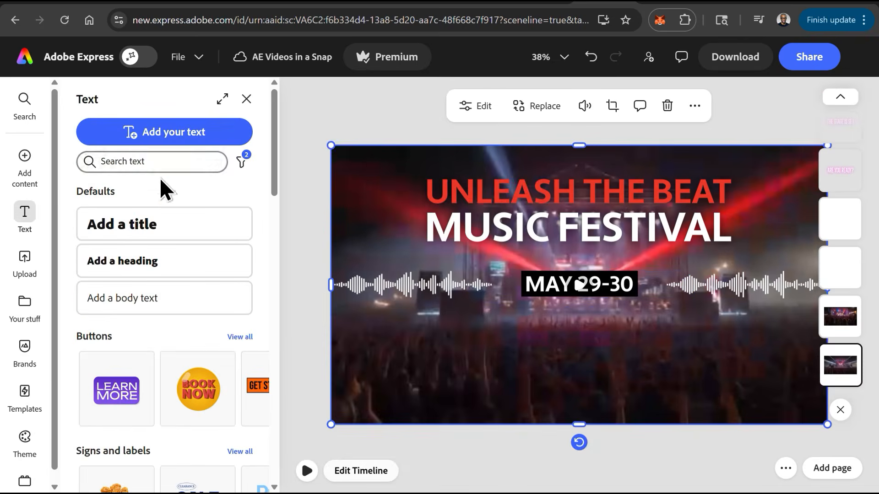
click(162, 224)
text(Get Your Tickets Today!)
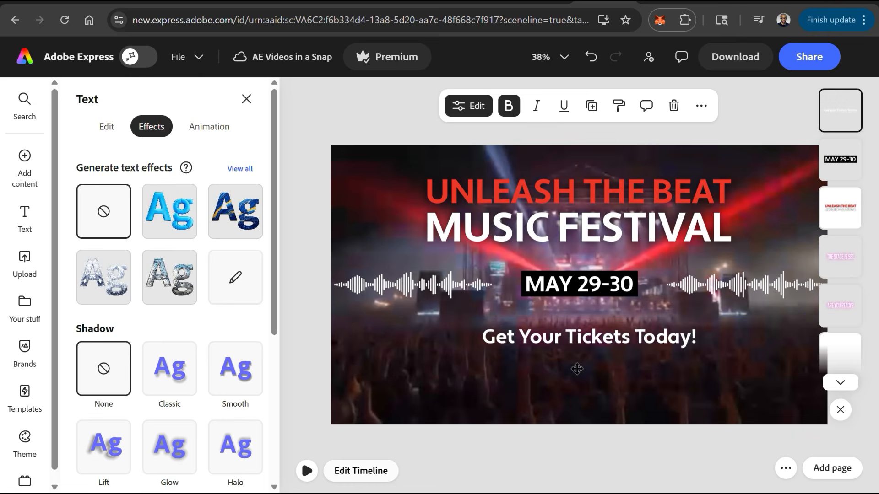
drag(577, 369, 566, 367)
click(313, 298)
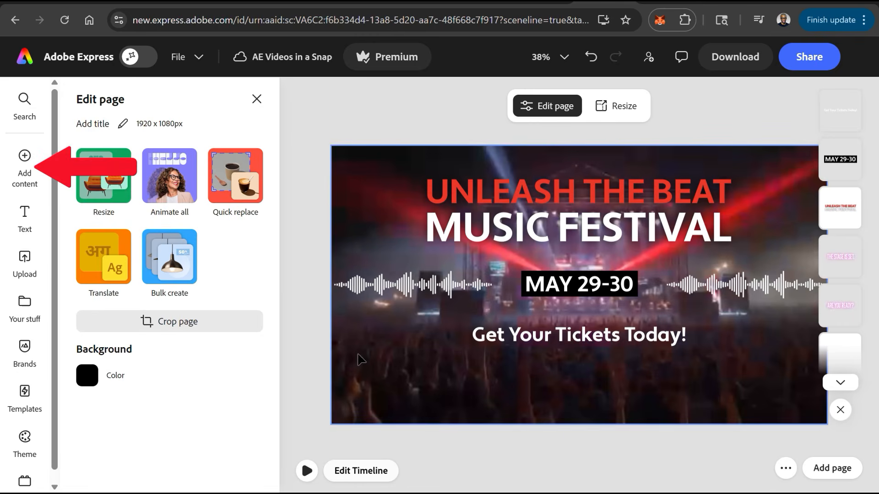
Search the design assets among the elements for "music".
click(26, 165)
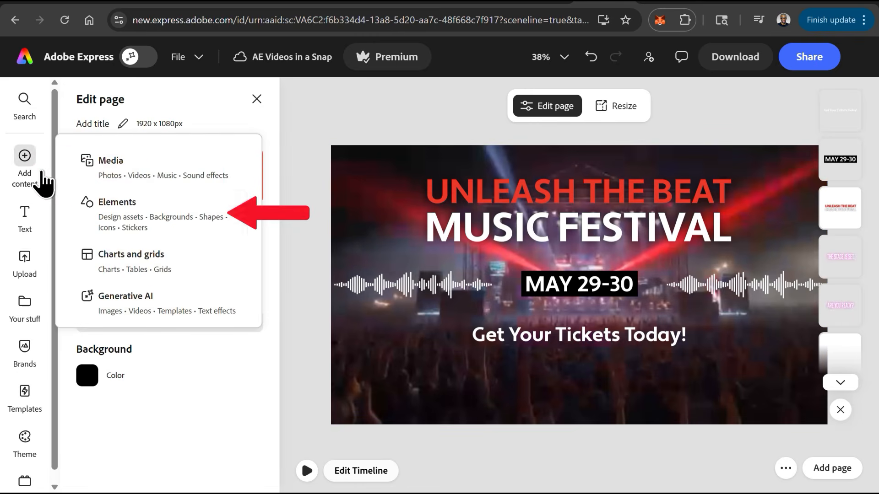
click(174, 222)
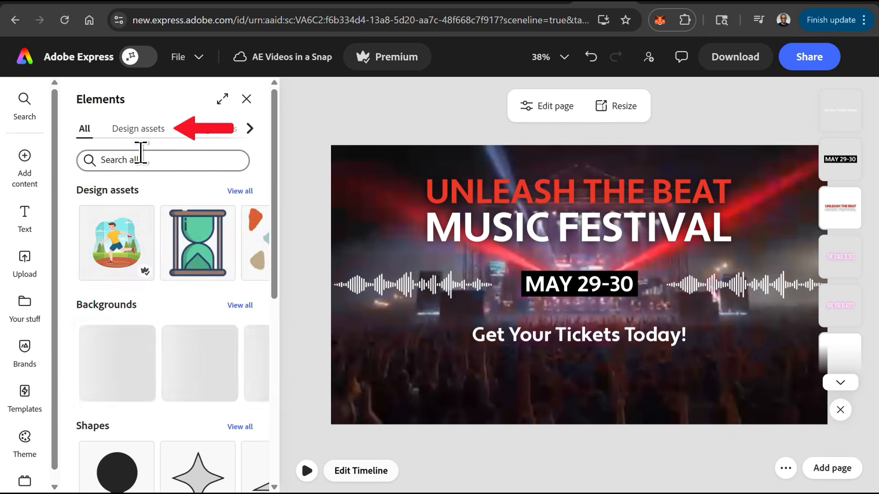
click(136, 133)
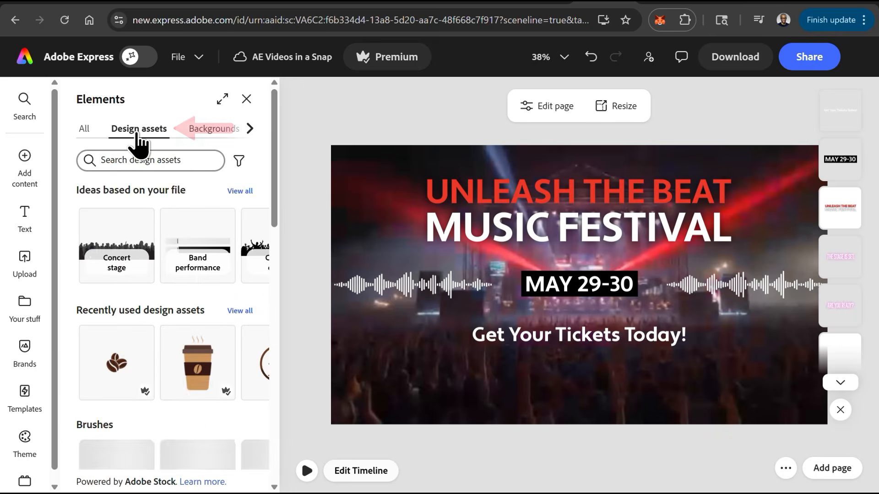
click(207, 160)
text(m)
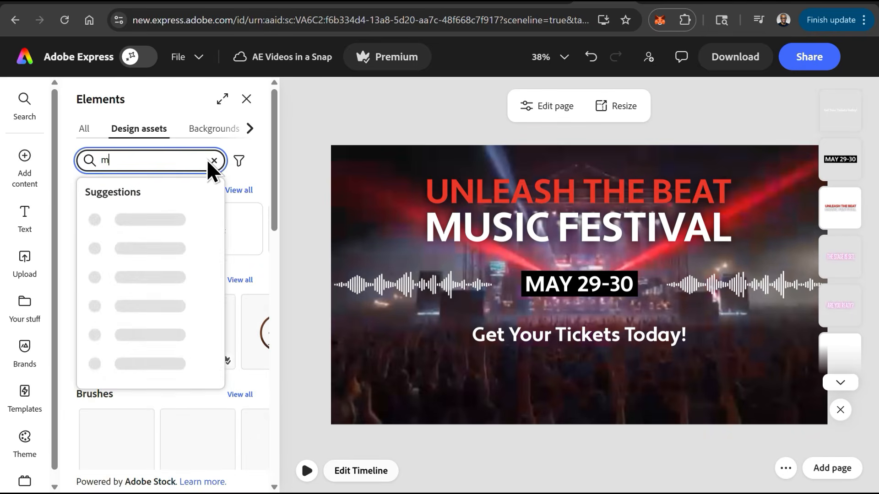
text(usic)
key(Return)
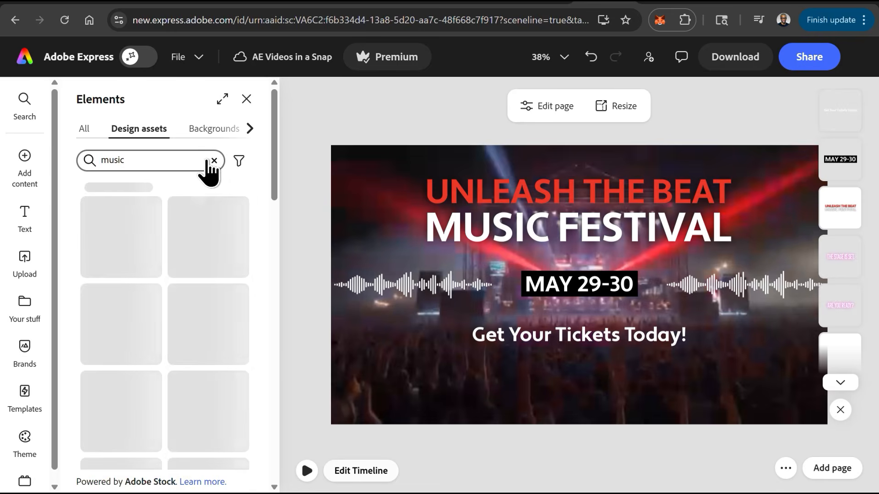
Add the white vinyl record asset to the page, shrink it and place it in the page's upper-right corner.
scroll(164, 247, down, 4)
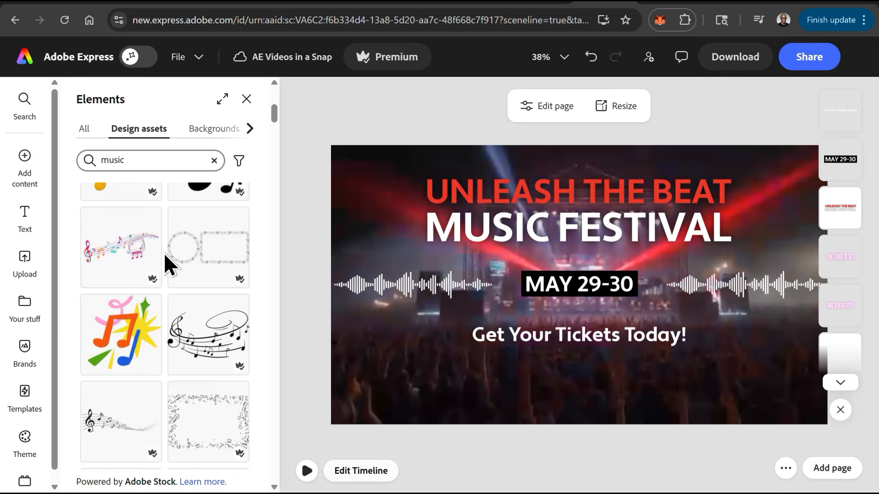
scroll(163, 252, down, 5)
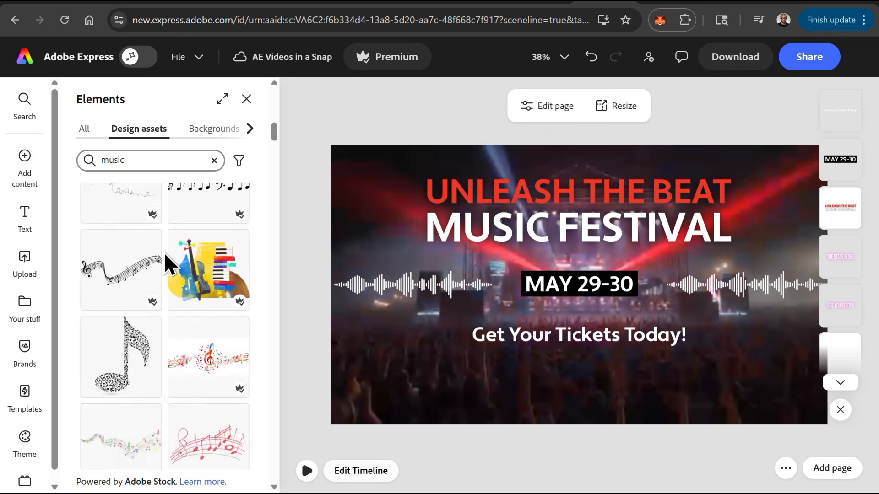
scroll(163, 252, down, 3)
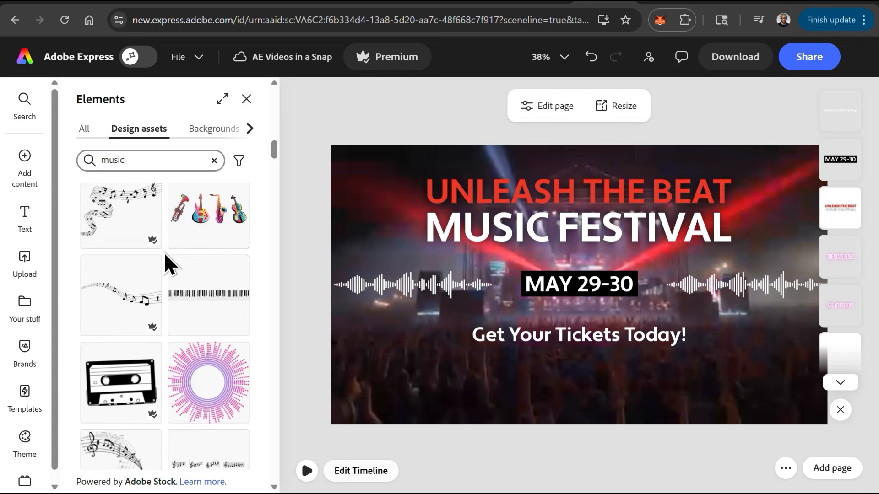
scroll(163, 251, down, 10)
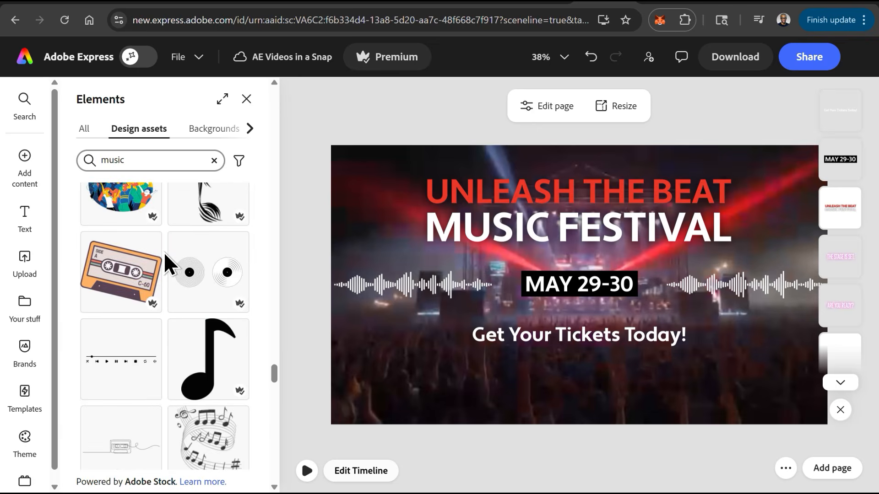
click(190, 280)
drag(557, 285, 769, 182)
drag(749, 216, 776, 195)
Add the black music notes asset, shrink it and place it overlapping the vinyl record's lower-left edge.
click(277, 210)
click(208, 296)
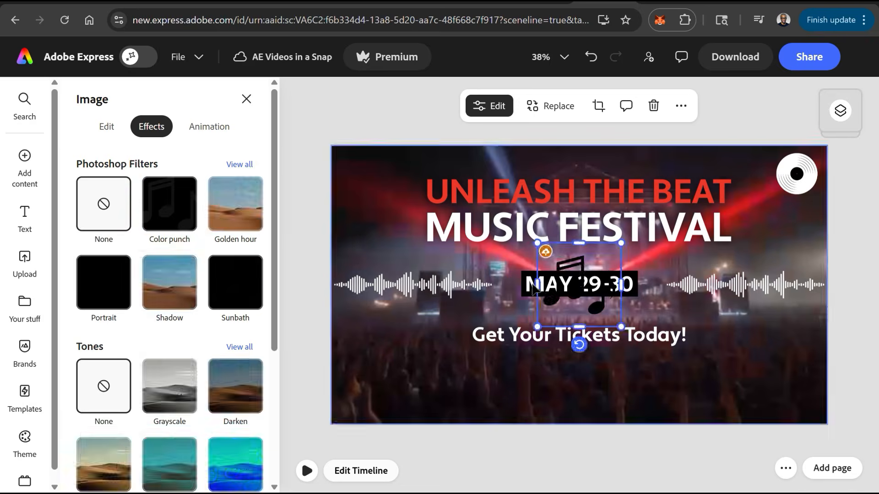
drag(567, 286, 764, 197)
drag(735, 237, 778, 194)
drag(785, 173, 772, 190)
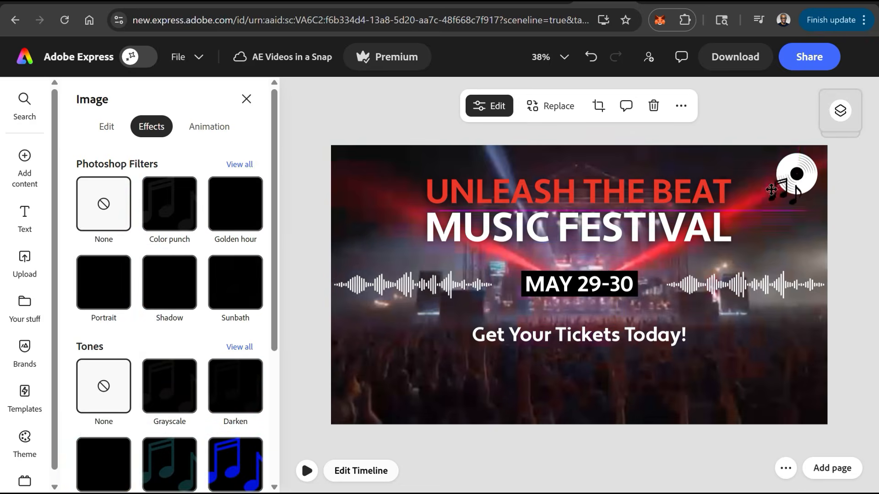
click(291, 306)
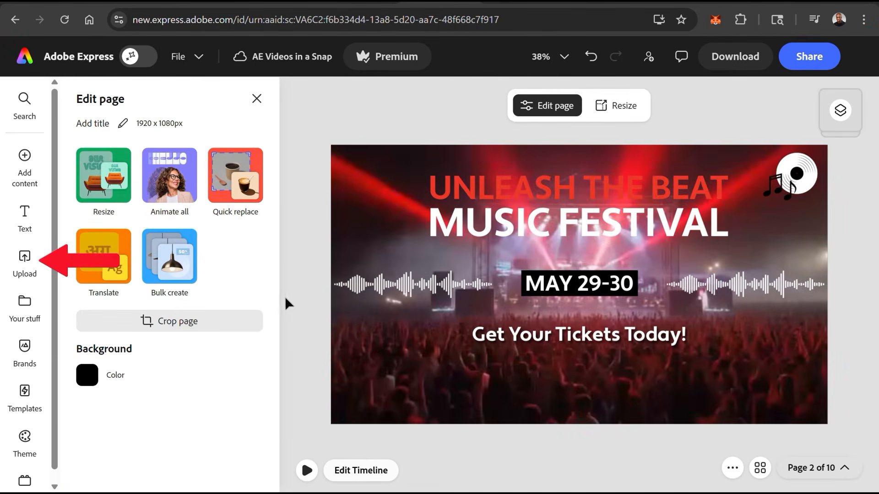
Upload the "JG AI" QR code image, shrink it and center it below the "Get Your Tickets Today!" text.
click(28, 275)
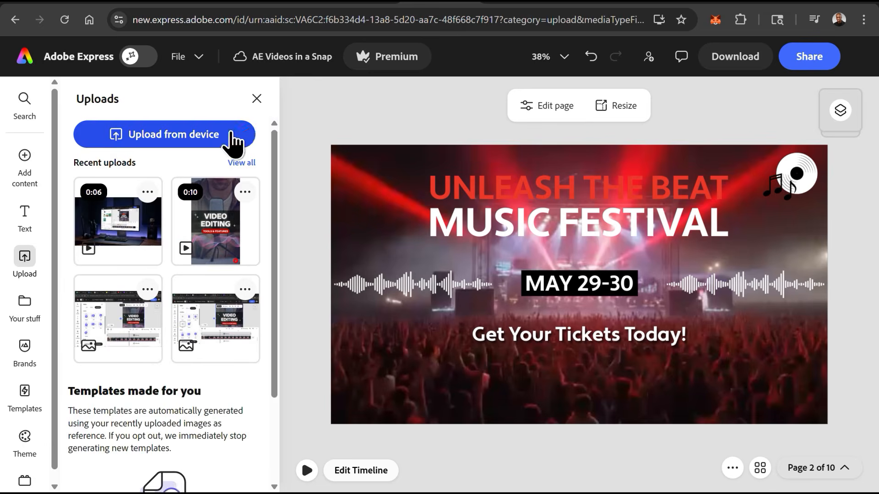
click(160, 141)
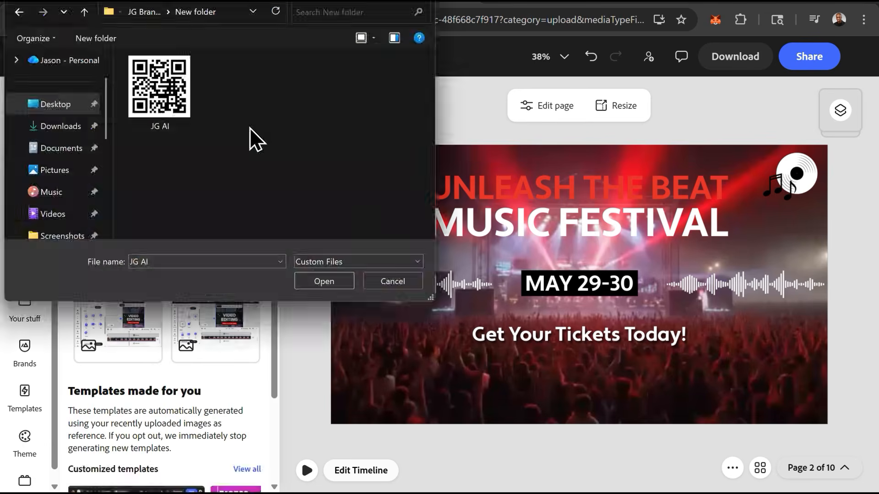
double_click(186, 106)
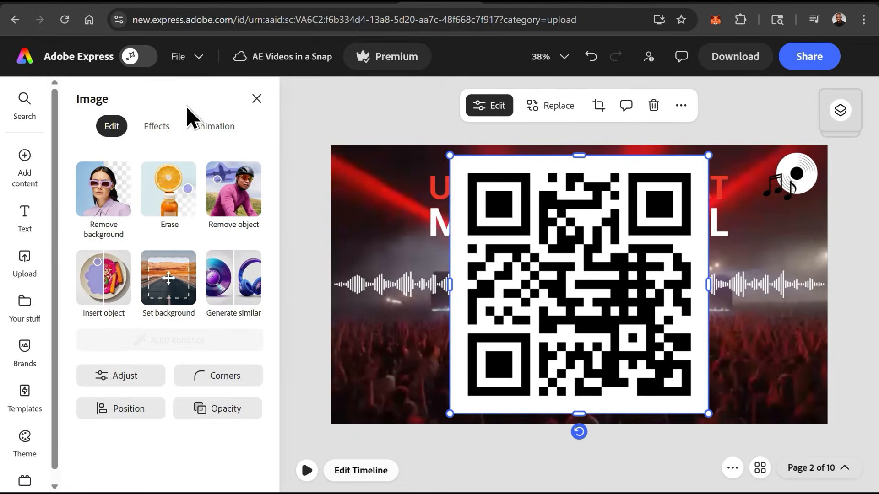
drag(450, 155, 586, 378)
click(759, 243)
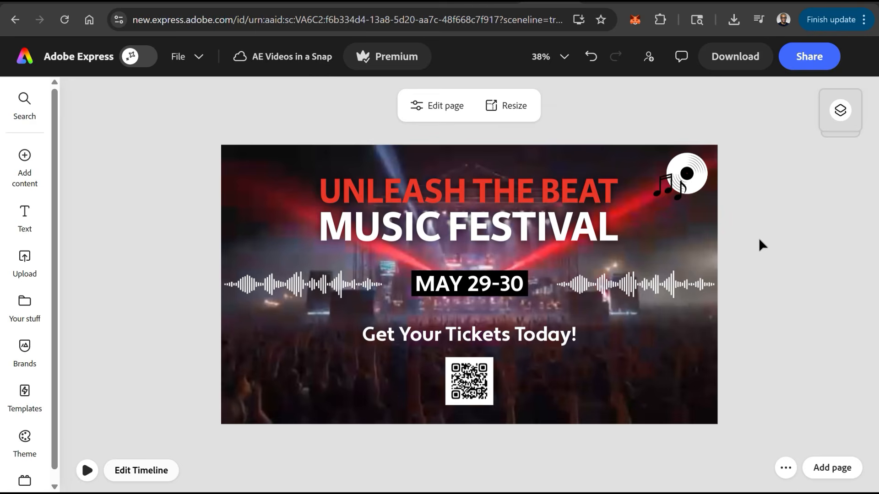
Open the timeline, enlarge its area and move the playhead back to 1.6 s to check the page's early part.
click(552, 236)
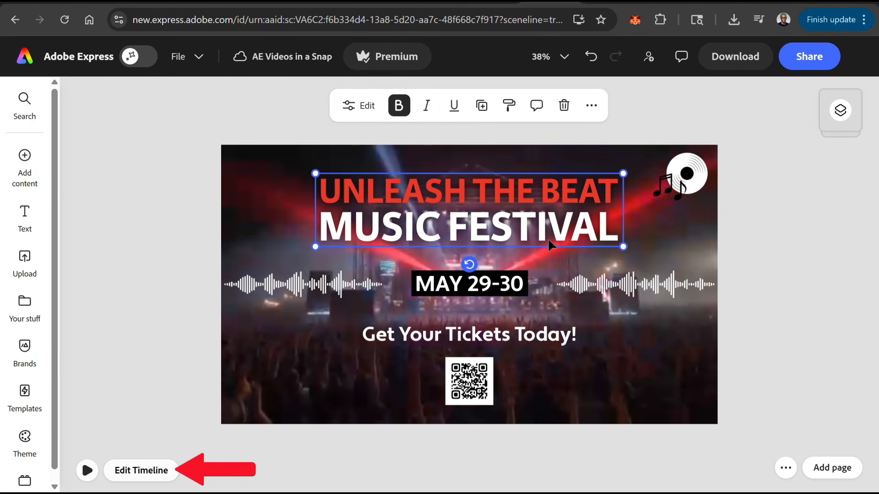
click(146, 470)
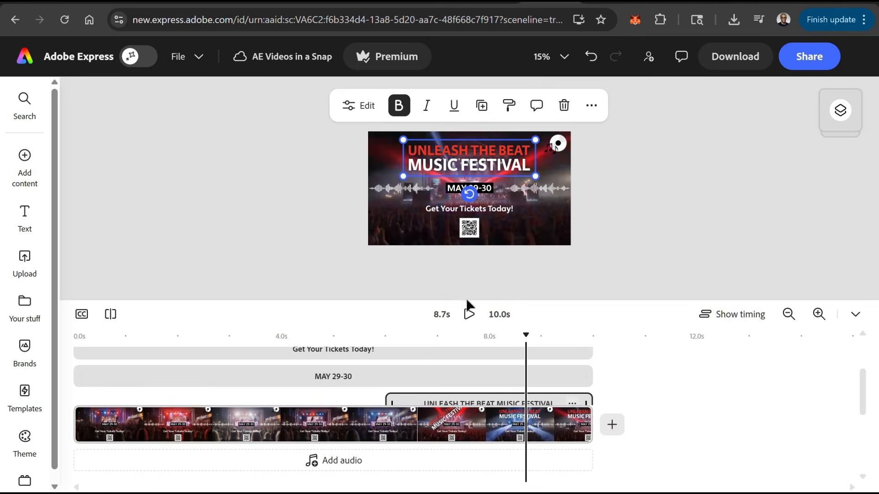
drag(467, 300, 466, 270)
click(191, 304)
drag(193, 306, 159, 338)
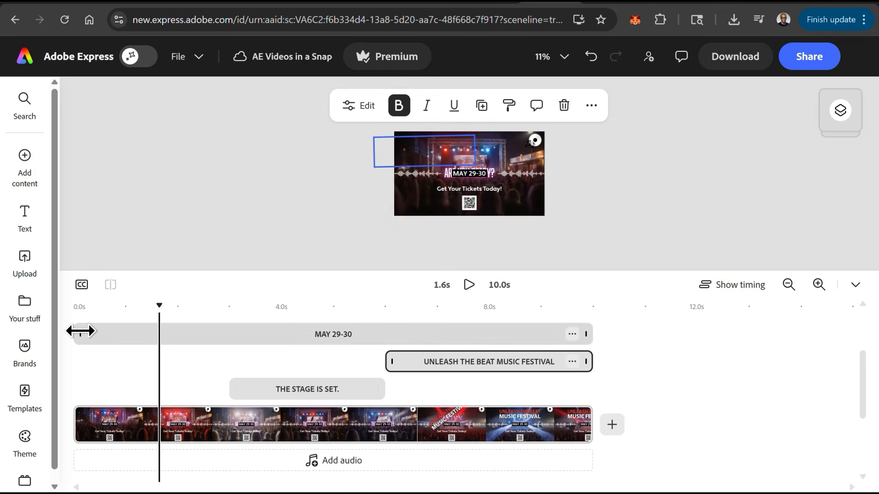
Trim the date, ticket text, vinyl record, music notes and QR code layers to start at 6.0 s, and preview at 7.2 s.
drag(80, 331, 386, 337)
drag(79, 369, 386, 358)
drag(82, 331, 392, 340)
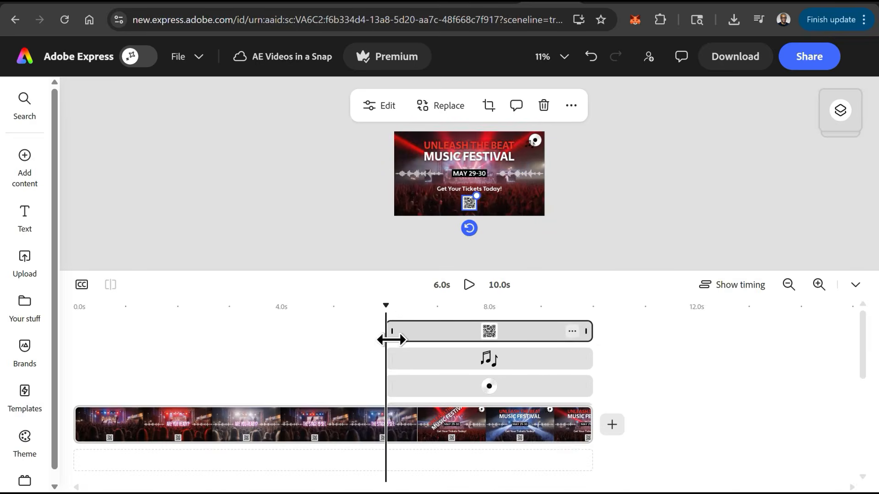
drag(386, 306, 446, 330)
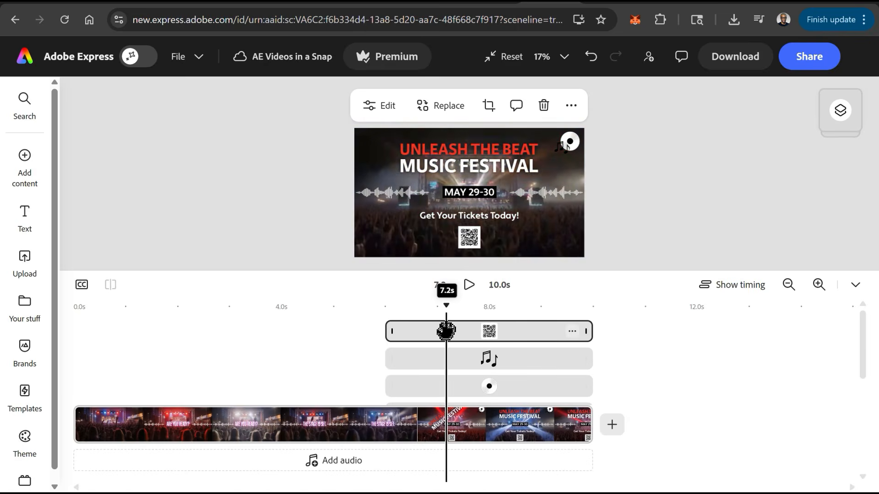
Stagger the layer starts on the timeline: date text at 6.3 s, "Get Your Tickets Today!" at 6.6 s and QR code at 6.8 s.
drag(394, 365, 408, 369)
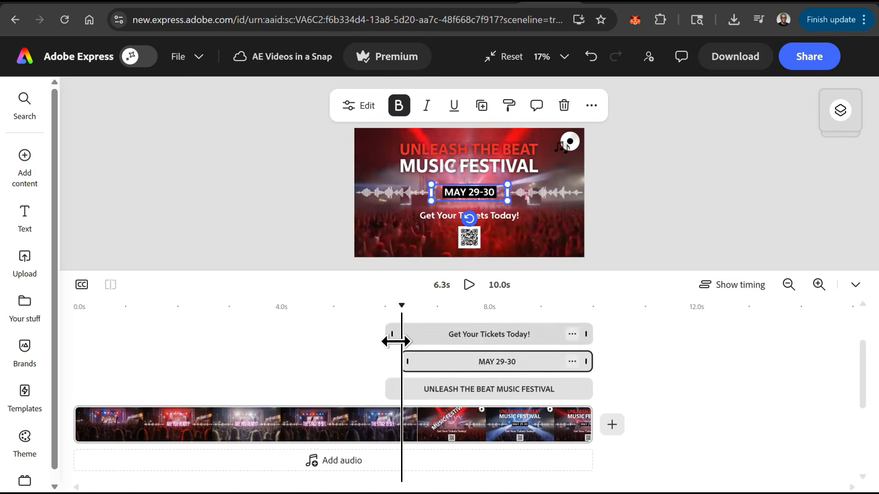
drag(396, 341, 416, 344)
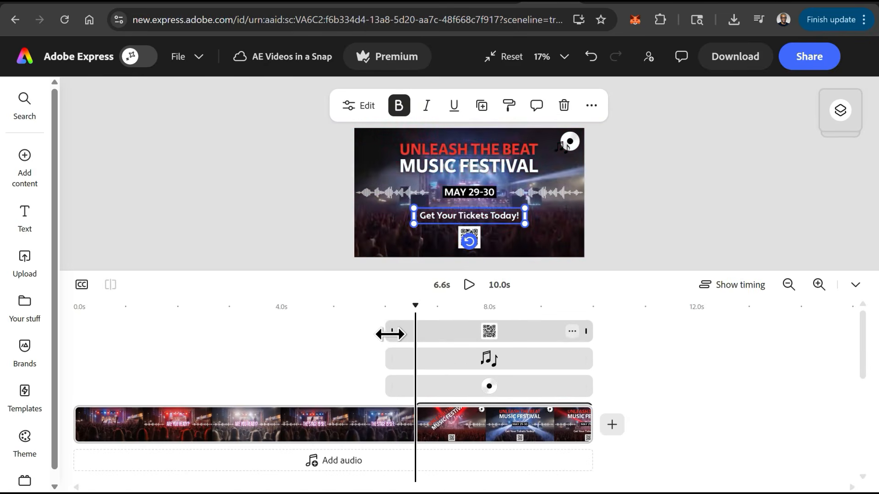
drag(390, 335, 431, 332)
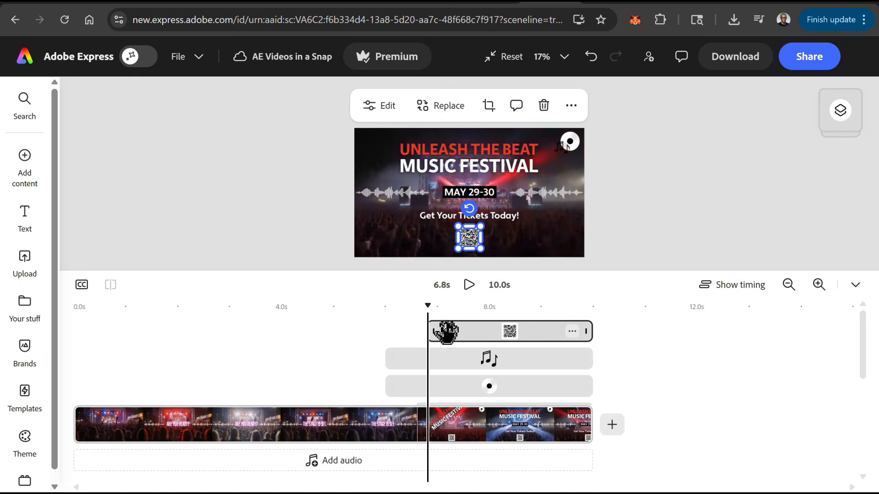
Scrub through the staggered layers, play the page to check their timing, and deselect everything.
click(371, 307)
drag(371, 307, 429, 313)
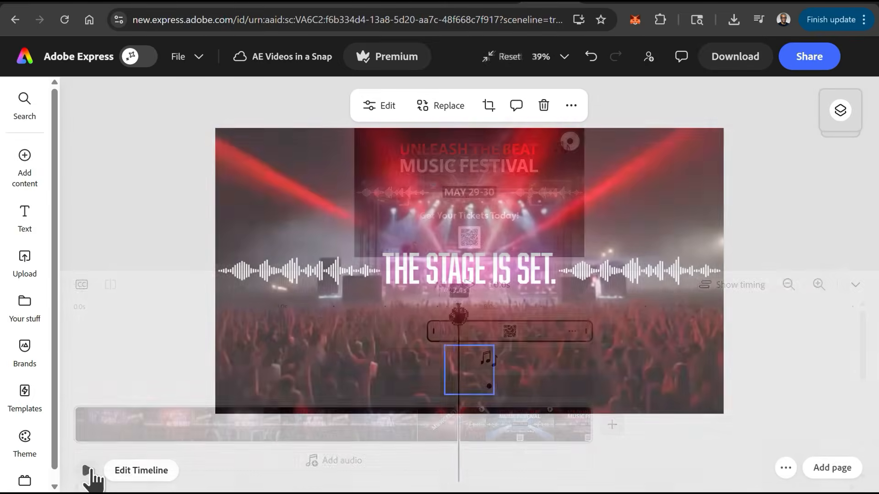
click(88, 472)
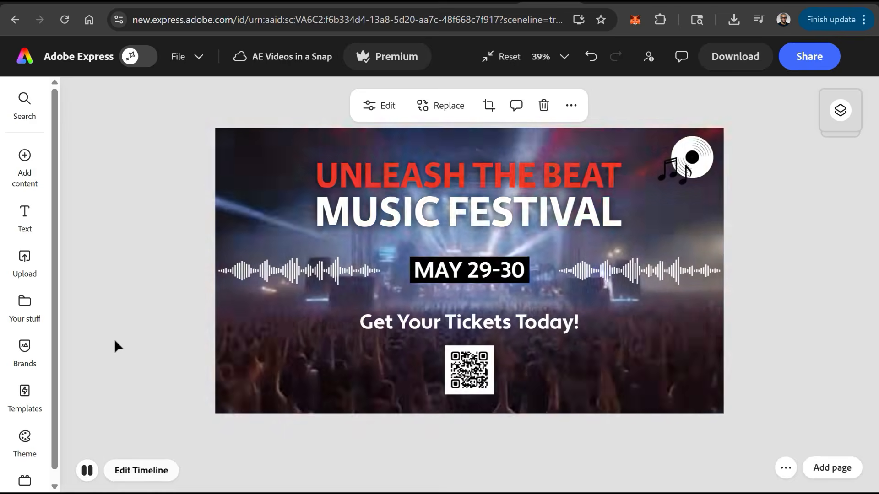
click(114, 340)
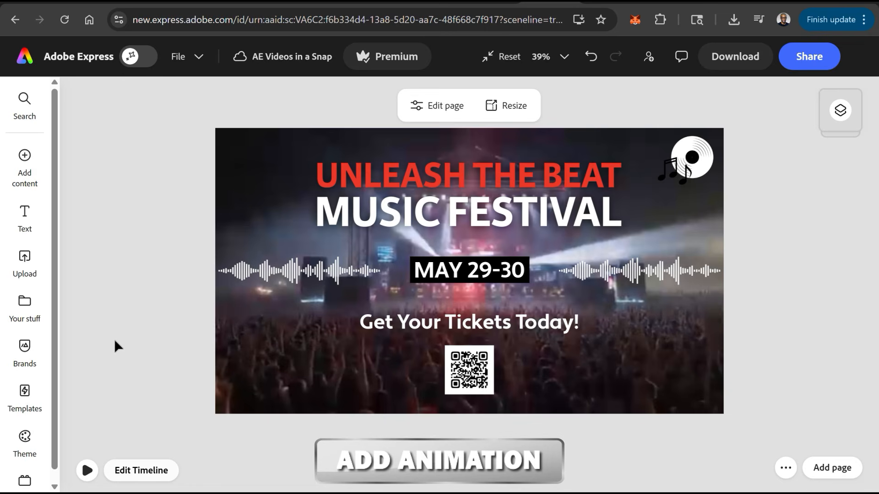
Apply the Fade In animation to the "MAY 29-30" text.
click(492, 284)
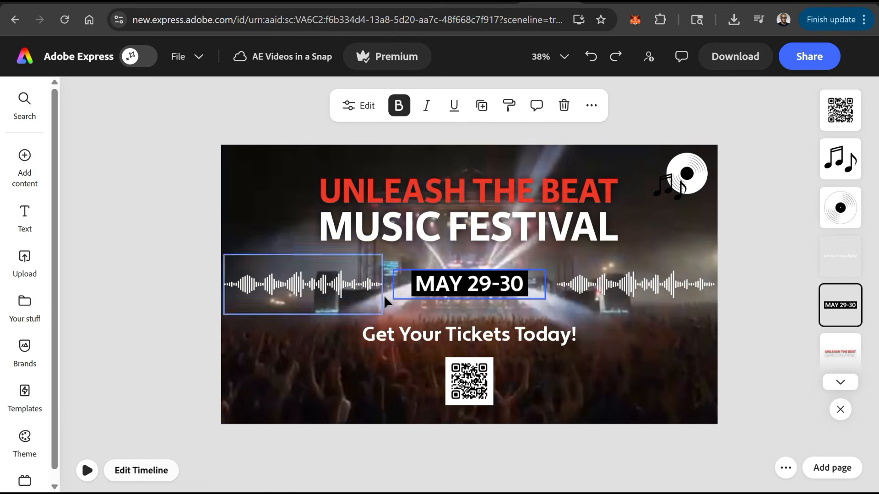
click(427, 288)
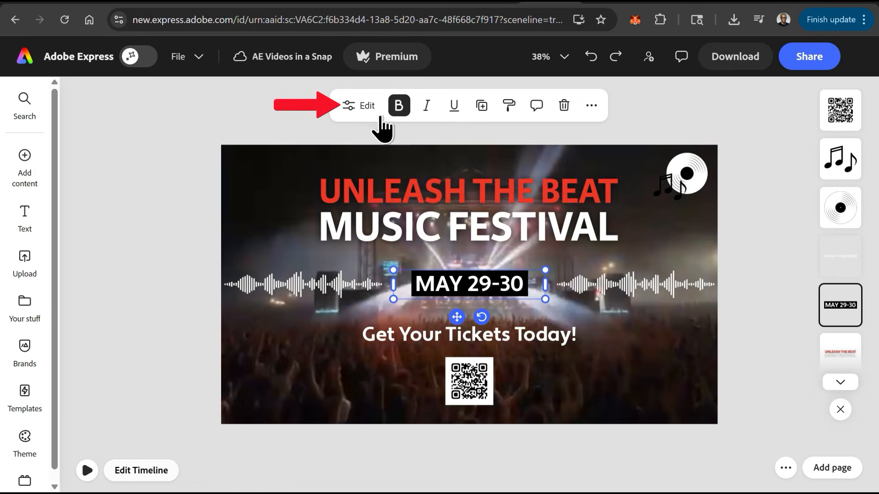
click(364, 106)
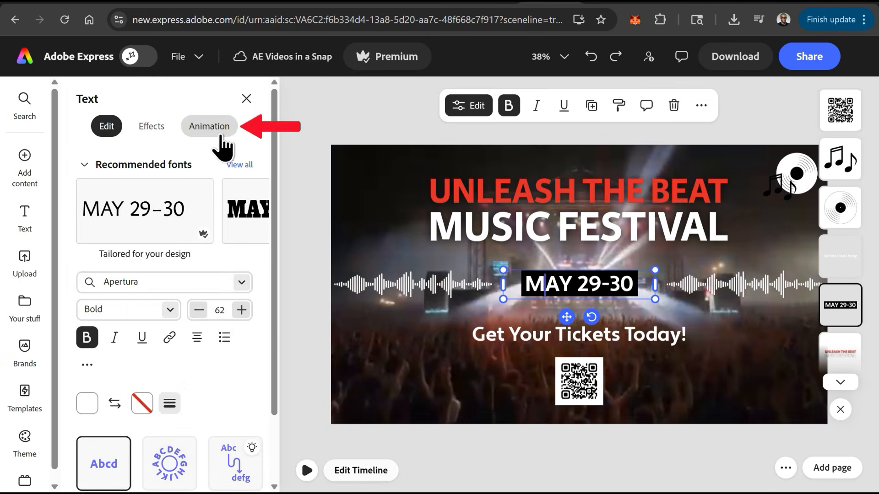
click(204, 133)
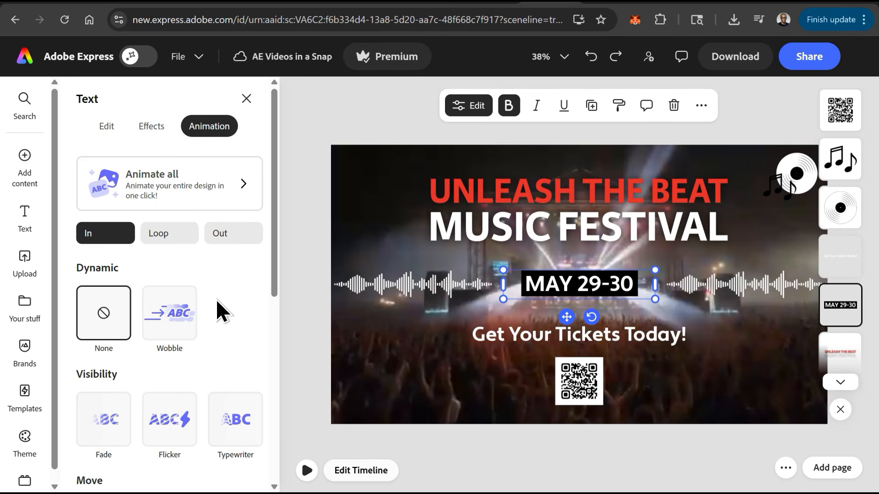
drag(274, 287, 273, 354)
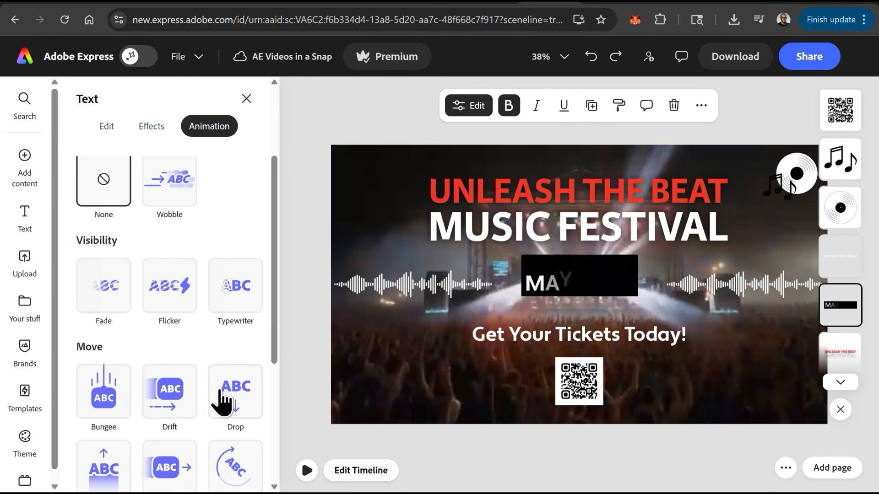
scroll(169, 213, up, 1)
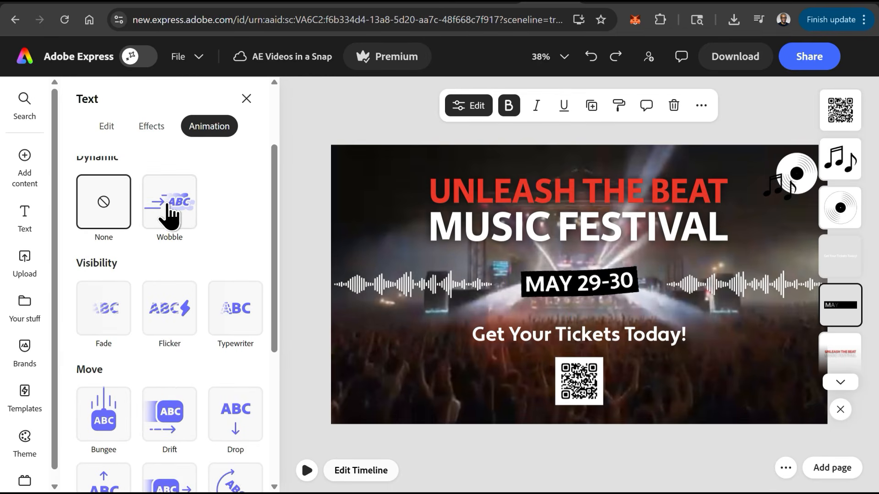
click(104, 325)
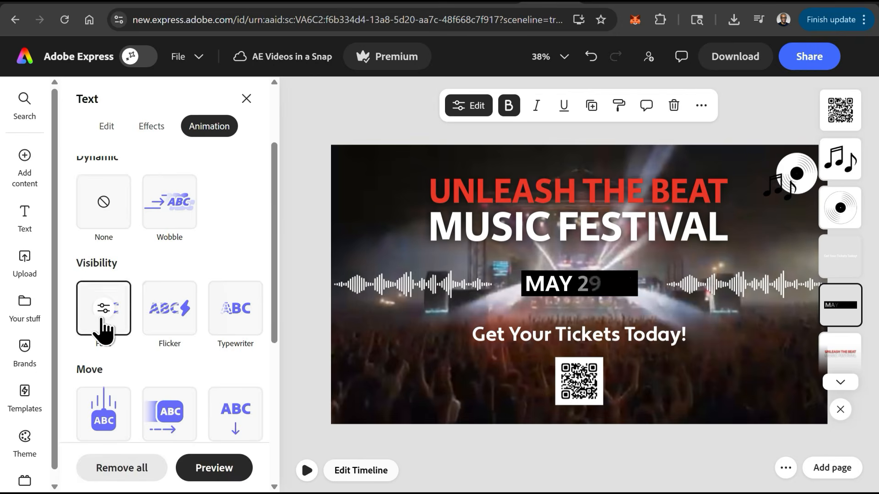
Apply the Bungee In animation to the "Get Your Tickets Today!" text and set its text segment to Line.
click(505, 350)
drag(276, 238, 274, 295)
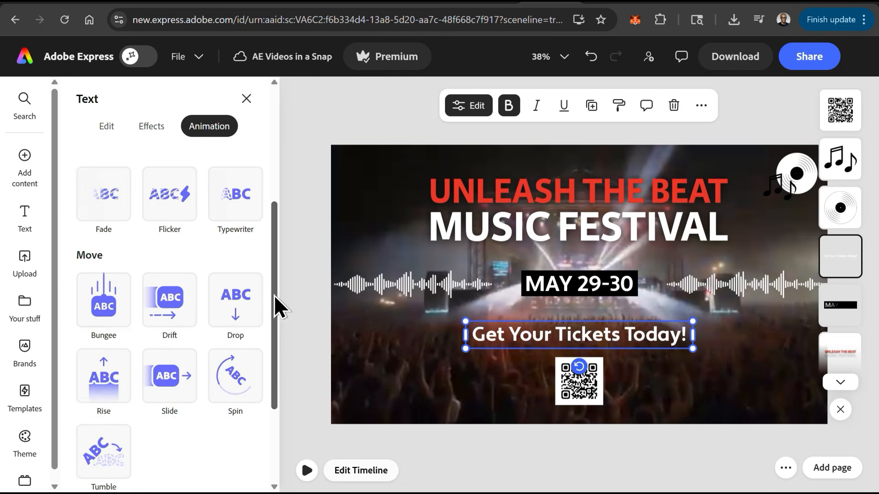
click(121, 317)
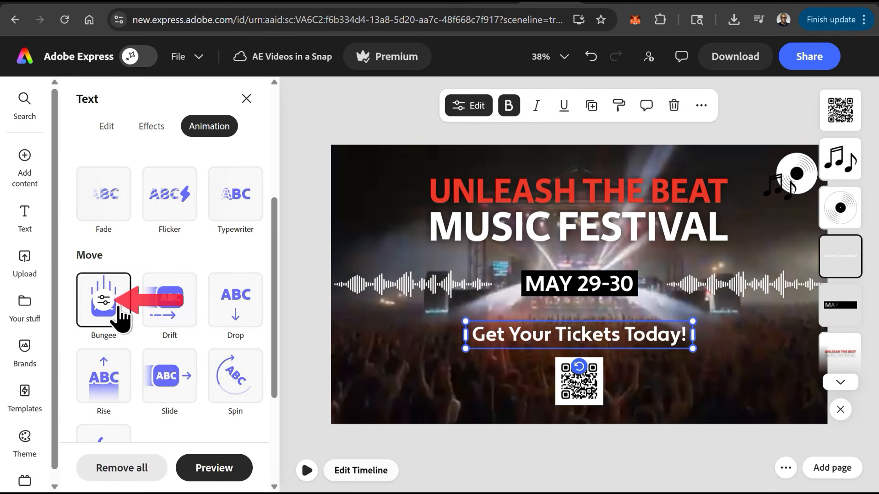
click(104, 306)
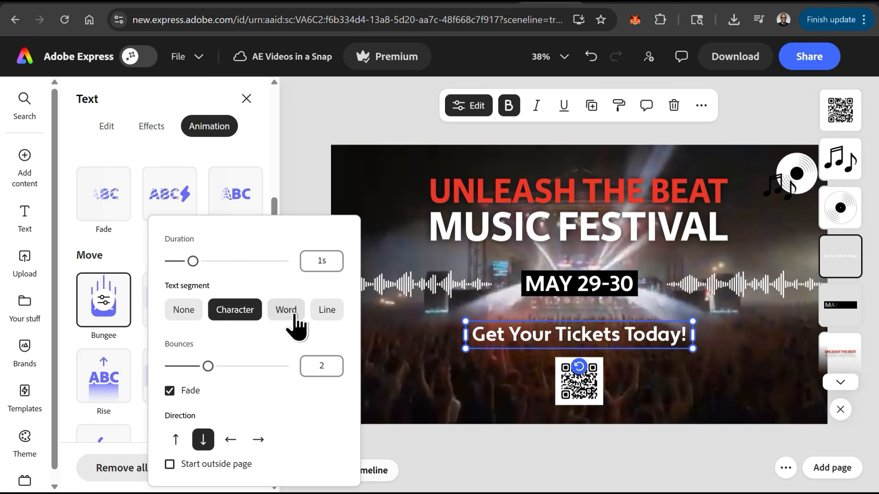
click(326, 311)
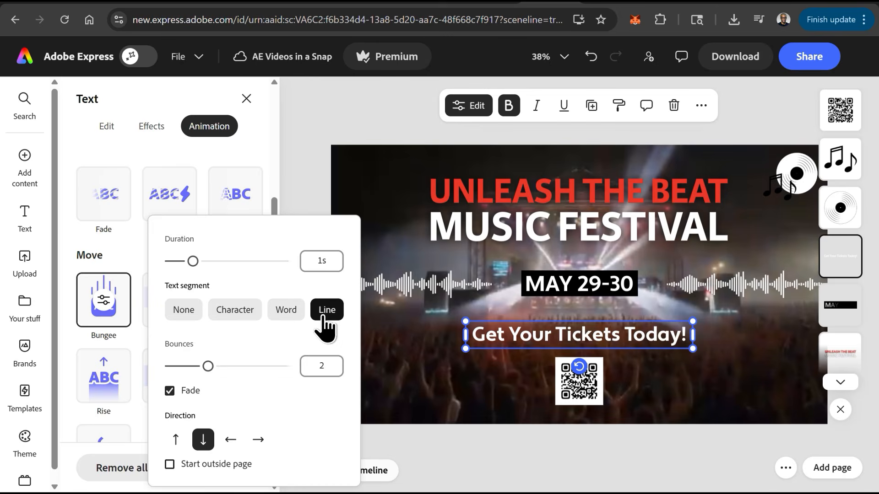
click(126, 325)
Apply the Barndoor In animation to the QR code image.
click(576, 393)
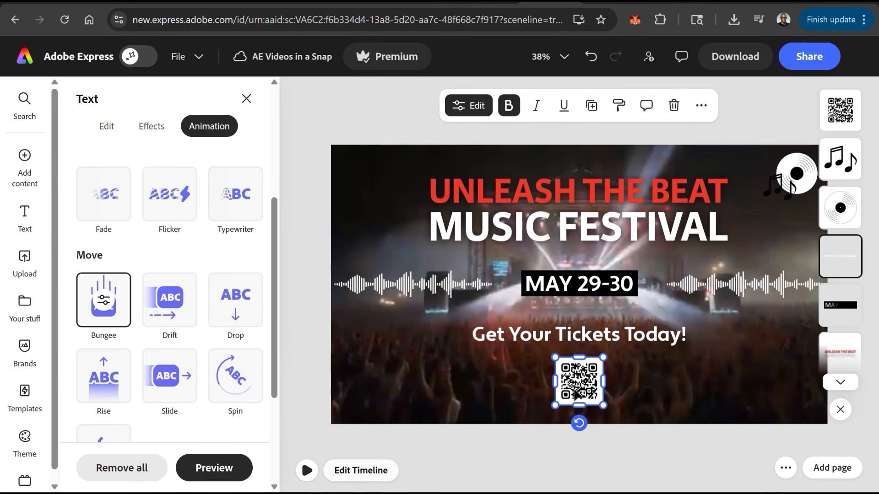
drag(273, 252, 269, 208)
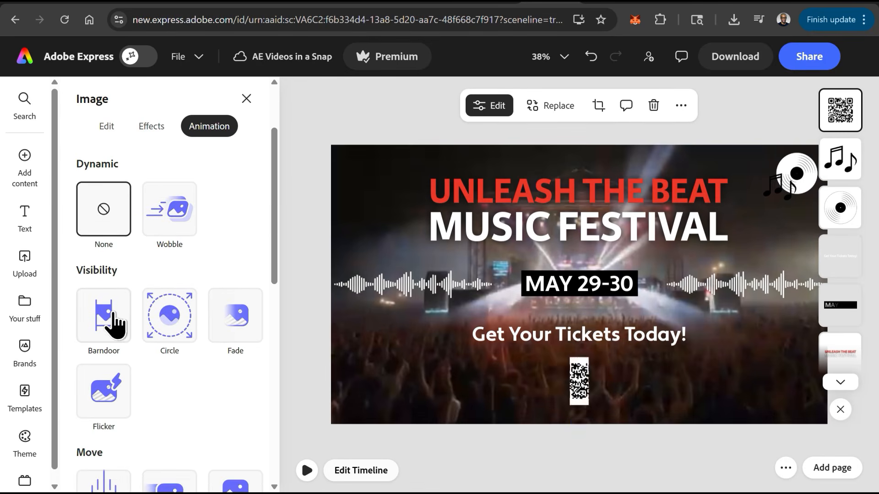
click(158, 327)
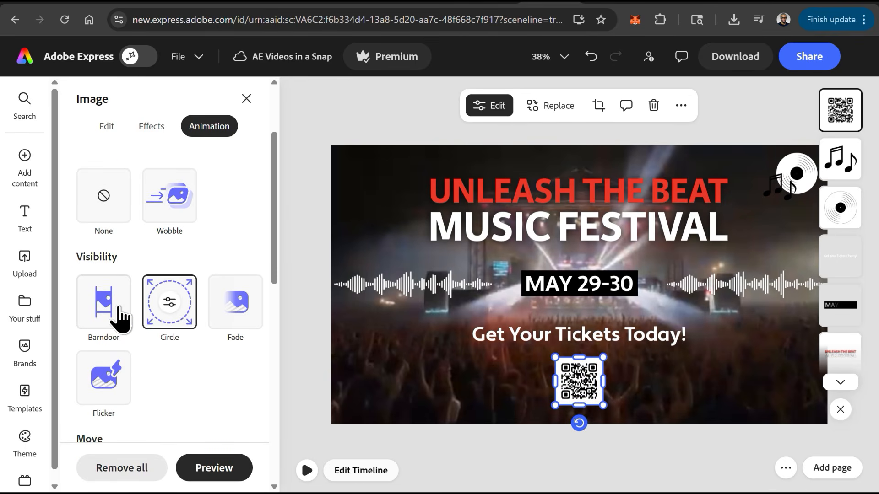
click(120, 318)
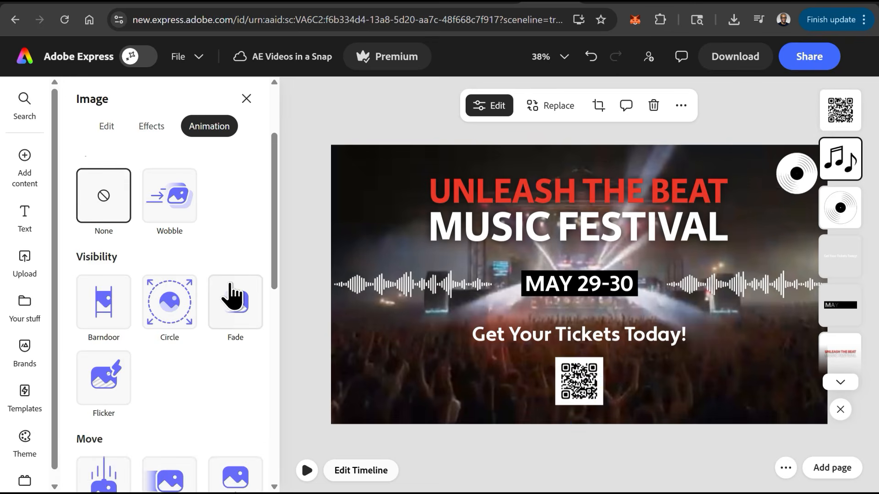
Apply the Fade In animation to both the music notes and the vinyl record.
click(229, 297)
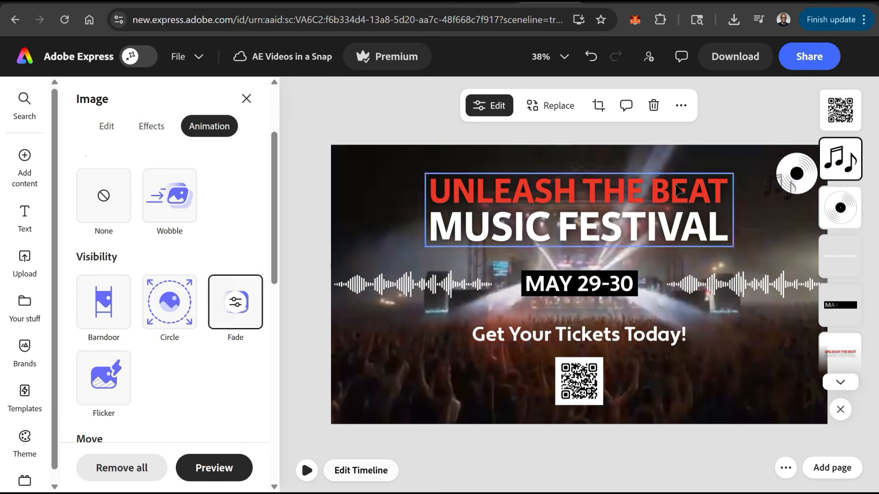
click(801, 158)
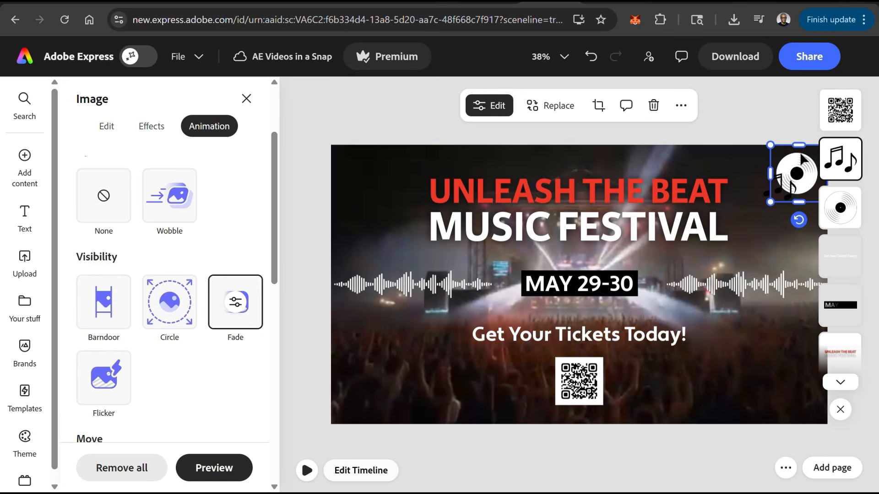
click(222, 304)
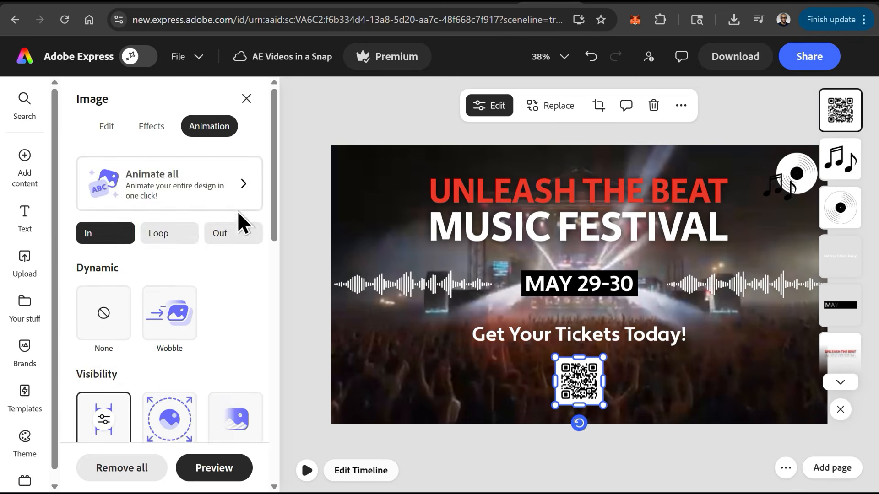
Apply the Spin Loop animation to the vinyl record.
scroll(277, 212, down, 1)
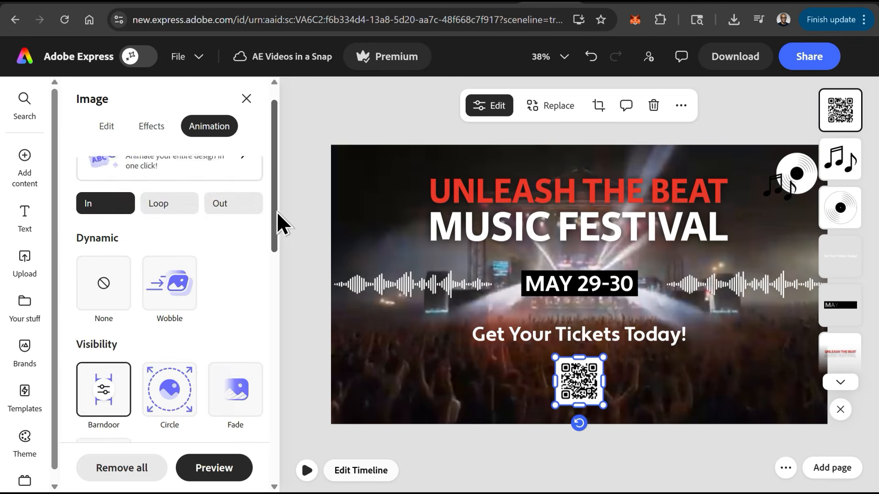
click(172, 175)
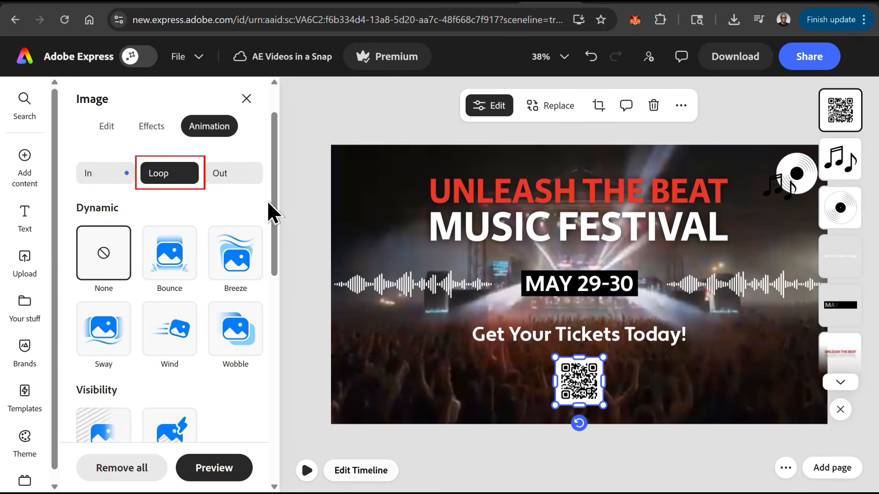
click(801, 170)
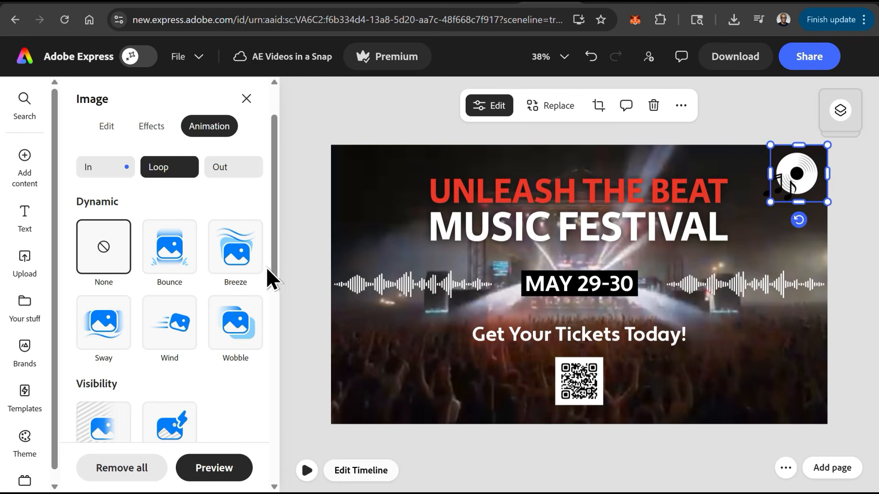
drag(276, 242, 278, 328)
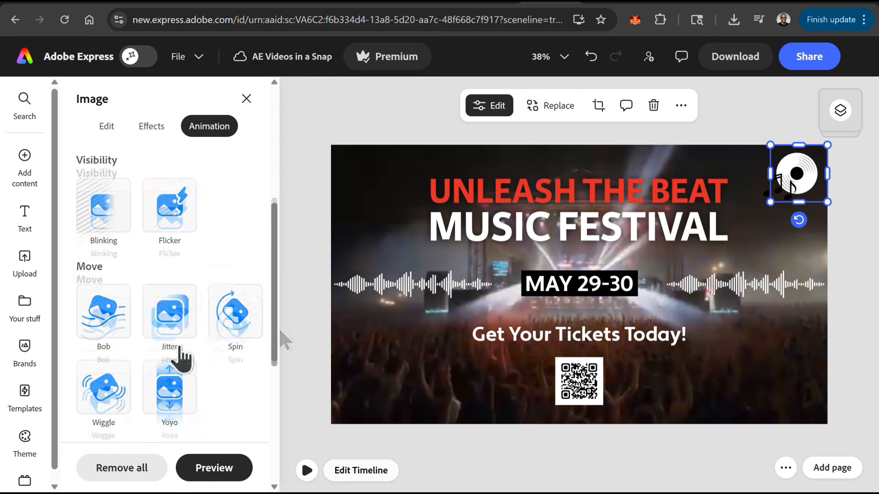
click(222, 334)
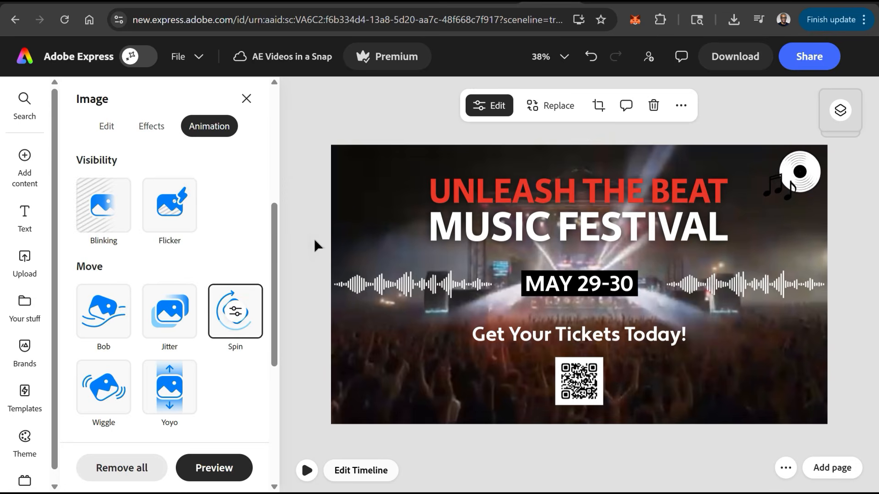
Browse the Out animations available for the vinyl record.
drag(274, 241, 274, 136)
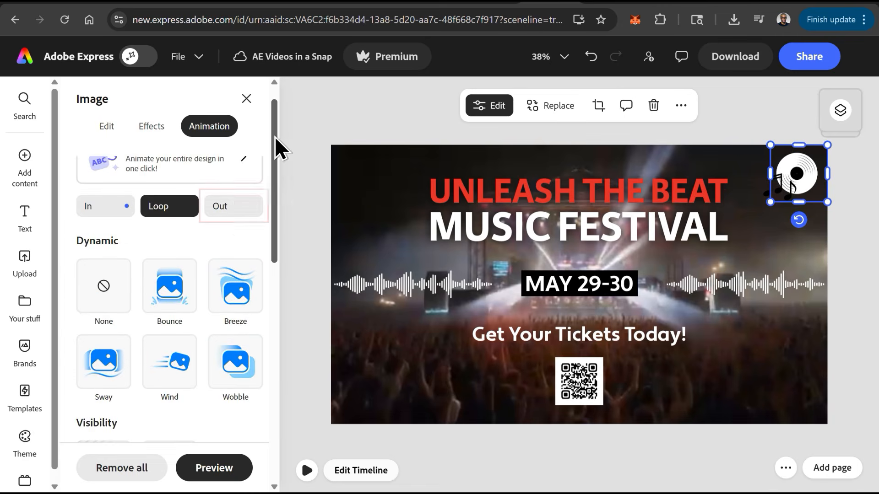
click(234, 207)
drag(276, 221, 273, 255)
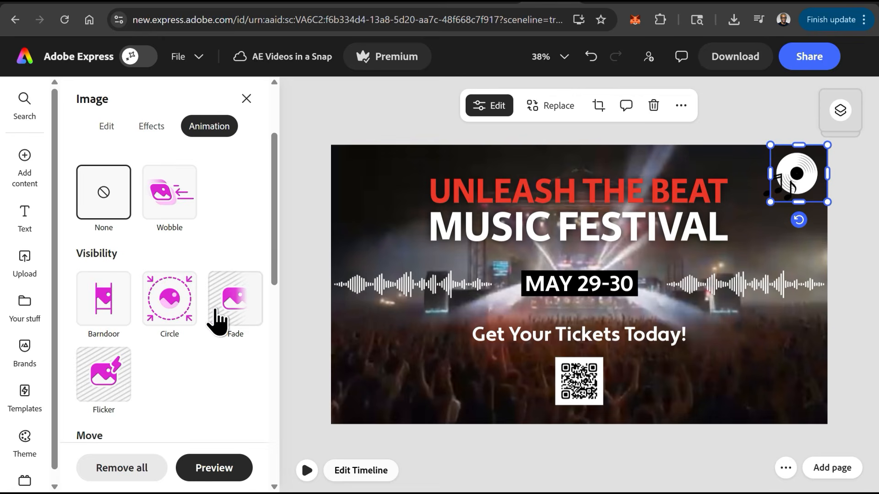
drag(274, 262, 279, 219)
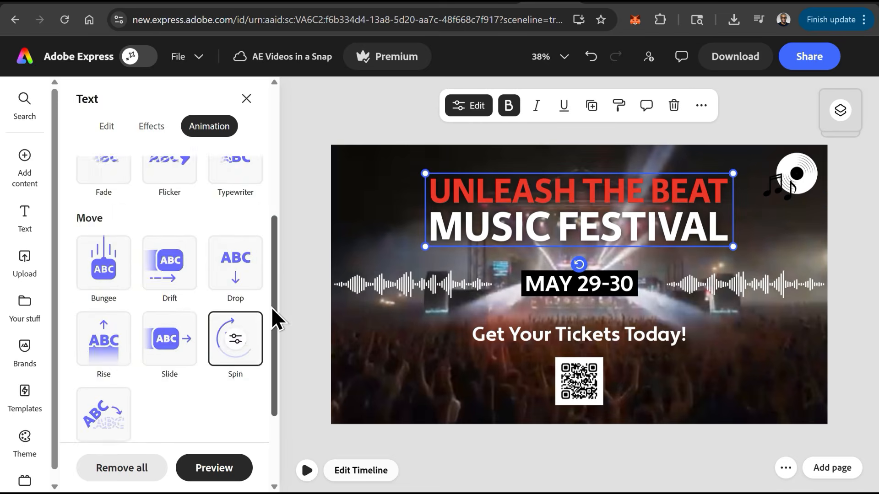
Set the "UNLEASH THE BEAT MUSIC FESTIVAL" title's In animation to Pop and play the page to review the animations.
drag(273, 311, 275, 389)
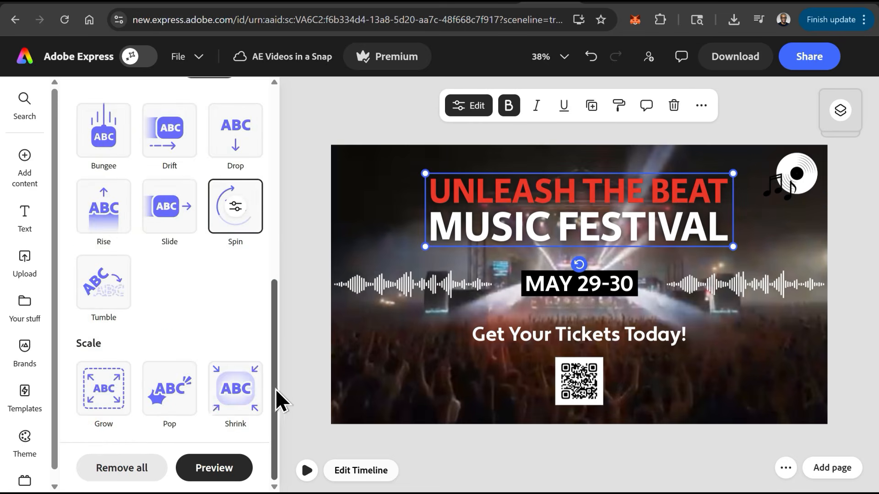
click(183, 397)
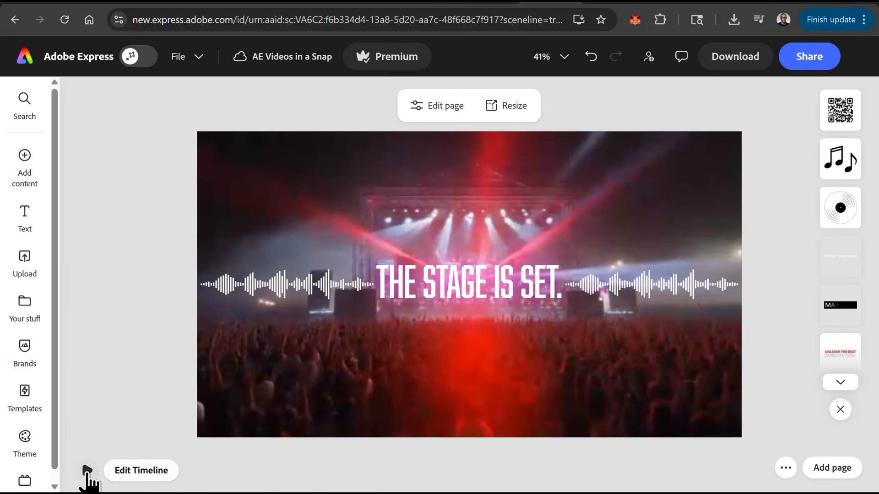
click(87, 470)
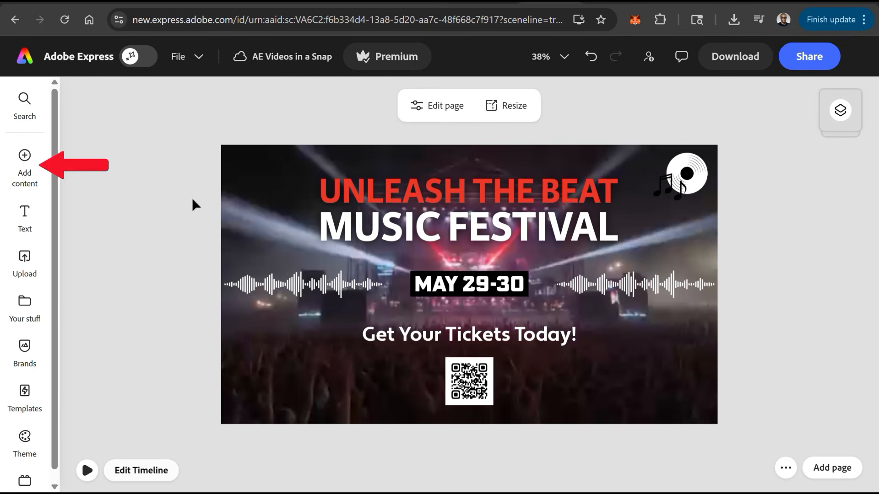
Search the stock music library for "hip-hop loop".
click(34, 180)
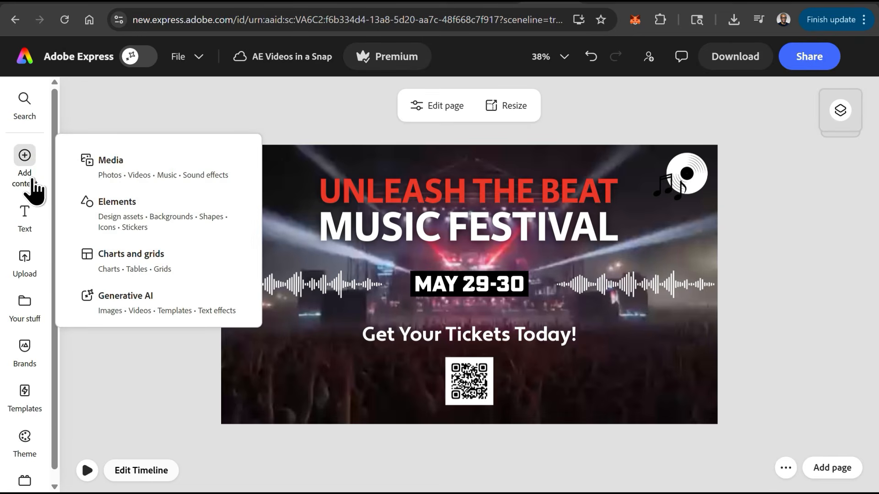
click(131, 183)
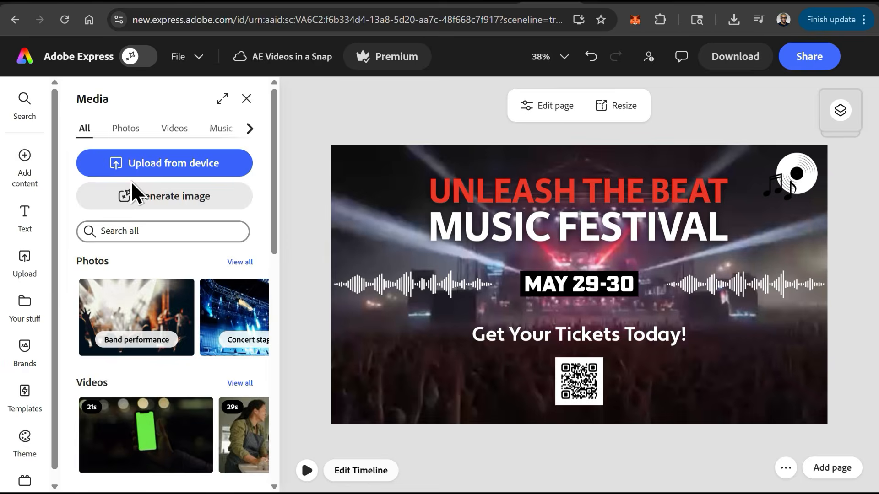
click(251, 132)
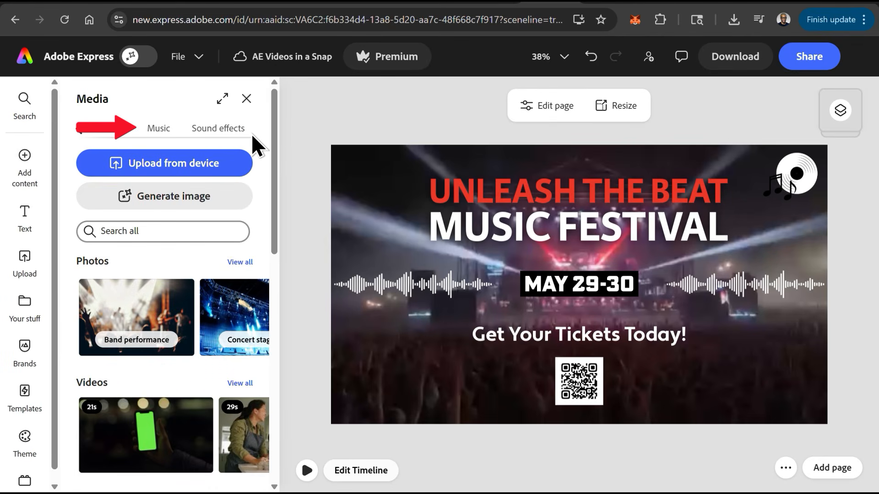
click(158, 139)
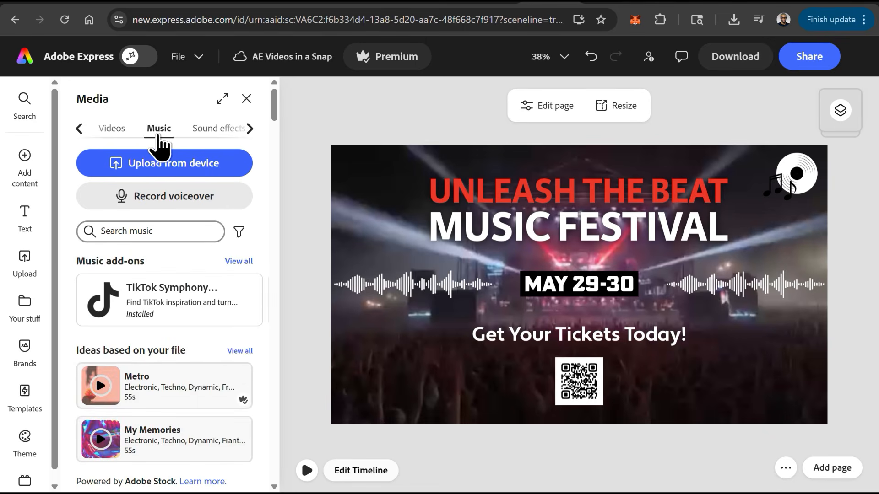
mouse_move(276, 111)
mouse_down()
mouse_move(285, 173)
mouse_move(272, 243)
mouse_move(279, 163)
mouse_move(271, 105)
mouse_up()
click(172, 232)
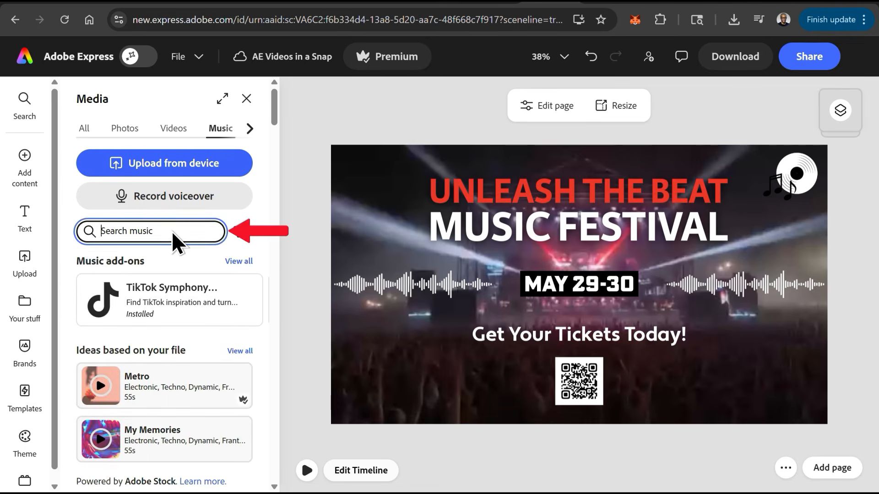
text(hip-)
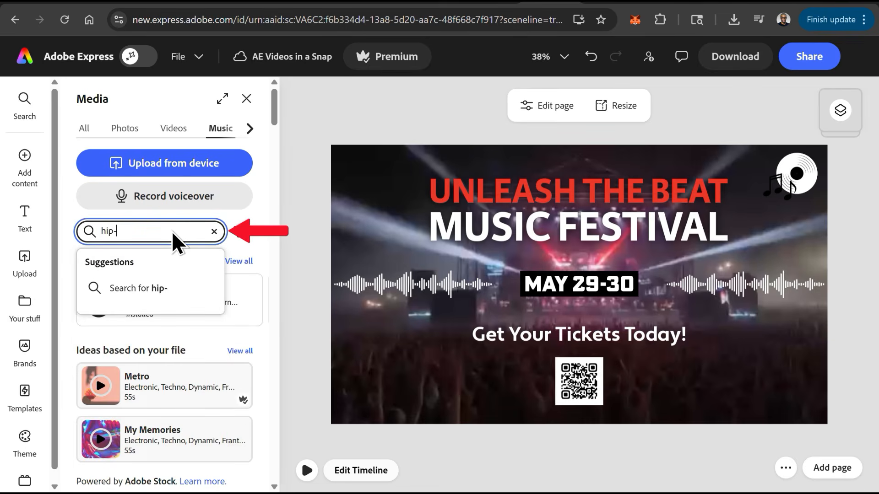
text(hop loop)
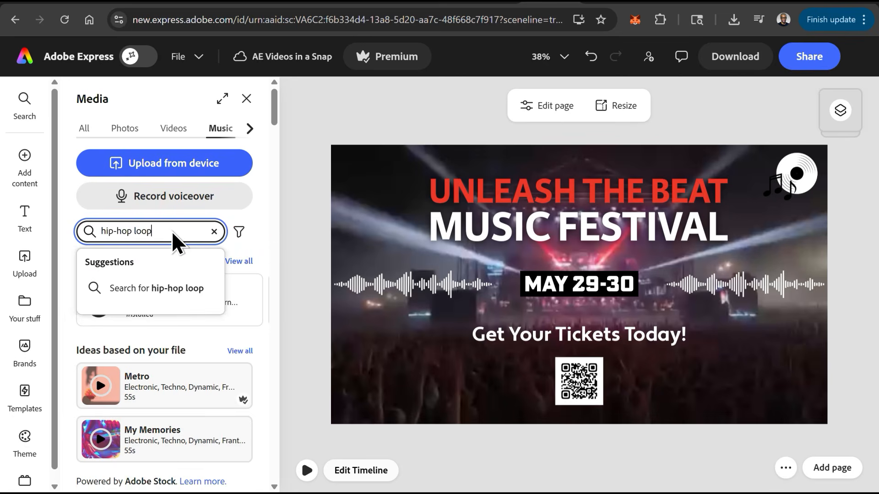
key(Return)
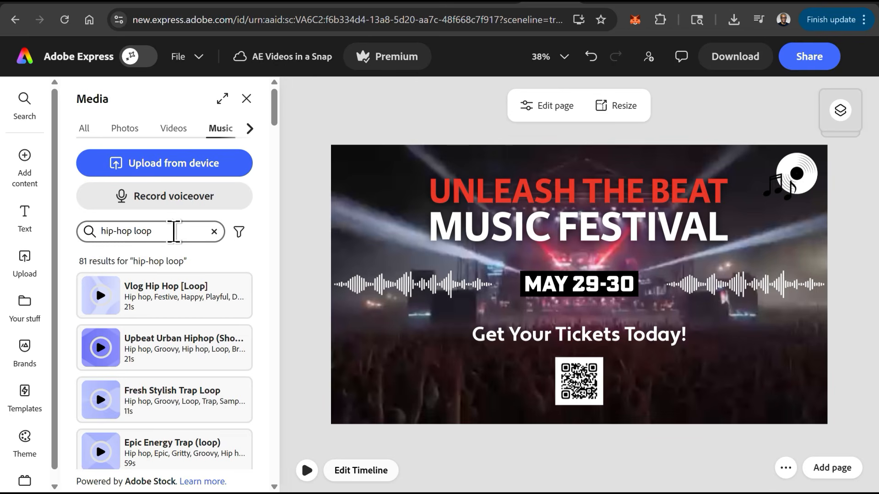
Preview several hip-hop loops and add the Epic Energy Trap (loop) track to the page.
click(101, 296)
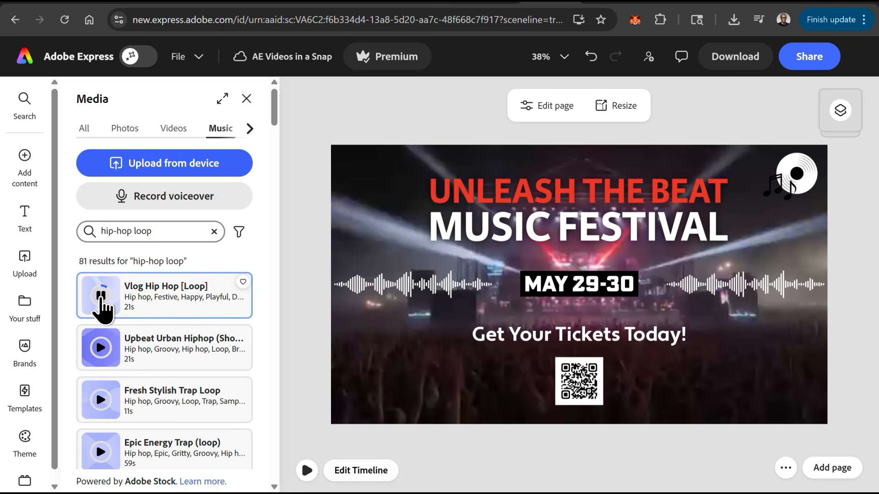
scroll(103, 309, down, 2)
click(102, 311)
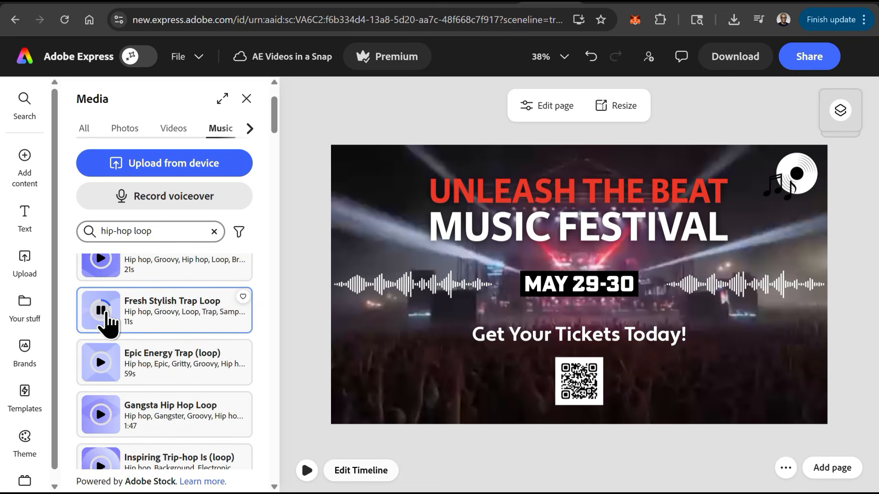
click(100, 362)
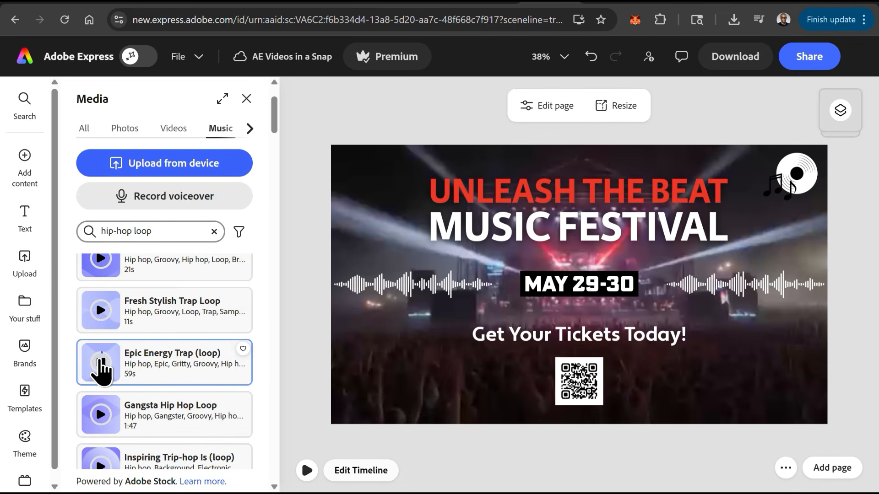
scroll(101, 361, down, 2)
click(101, 450)
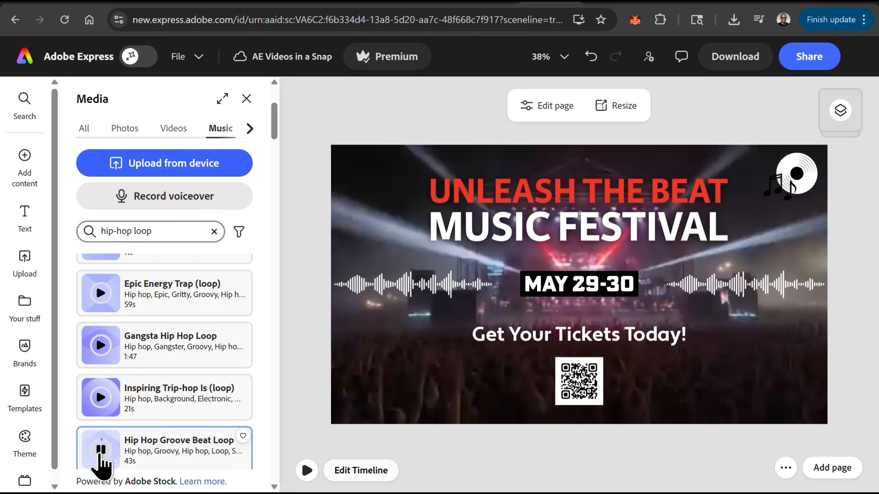
click(101, 453)
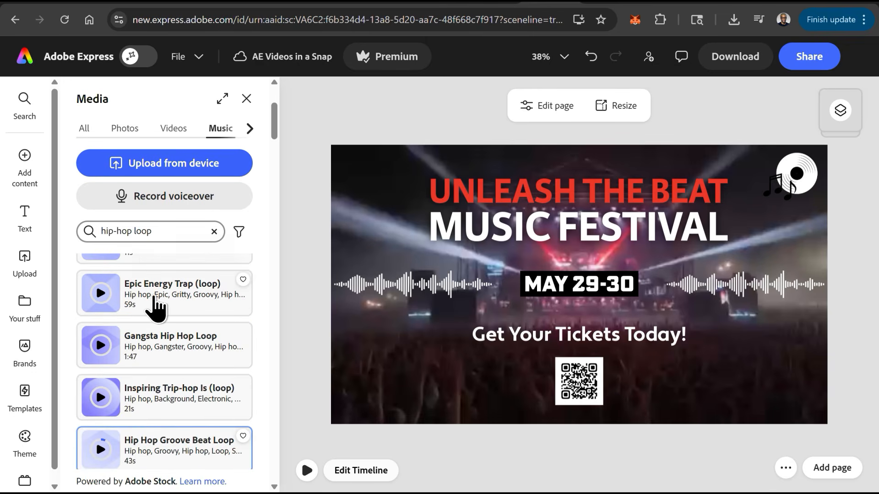
Review the music track's volume and fade options in the timeline and play the video from the start.
click(362, 471)
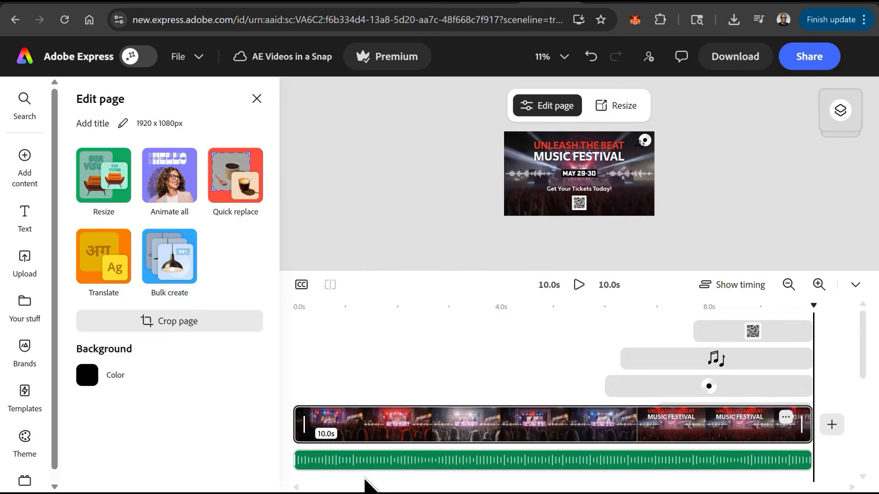
click(390, 461)
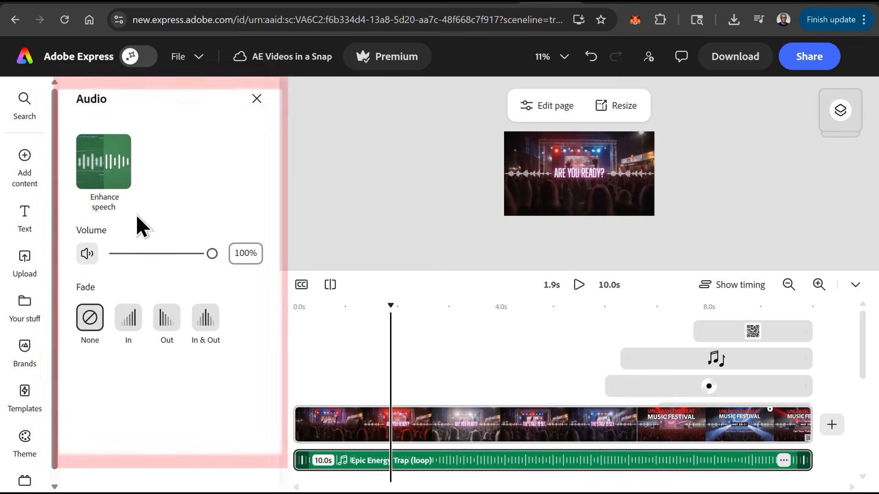
mouse_move(211, 254)
mouse_down()
mouse_move(152, 260)
mouse_move(223, 258)
mouse_up()
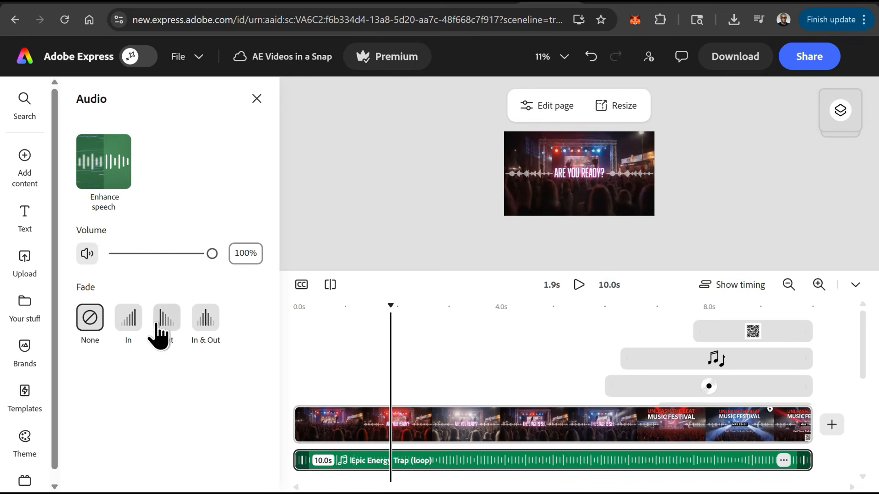
click(258, 107)
drag(171, 306, 64, 312)
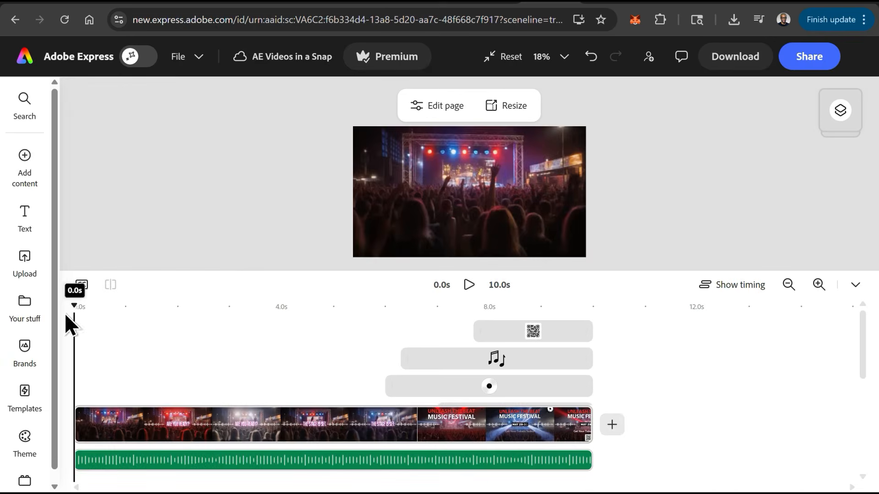
click(470, 286)
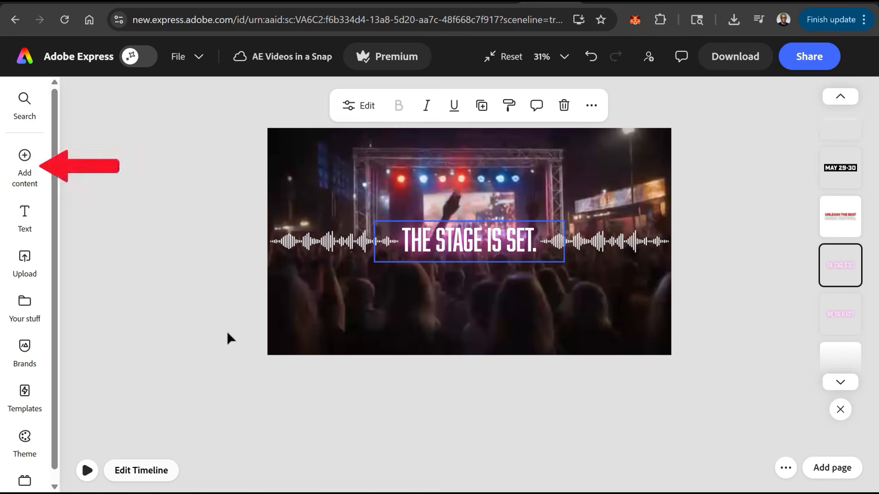
Search the stock sound effects for "Bass drop".
click(35, 178)
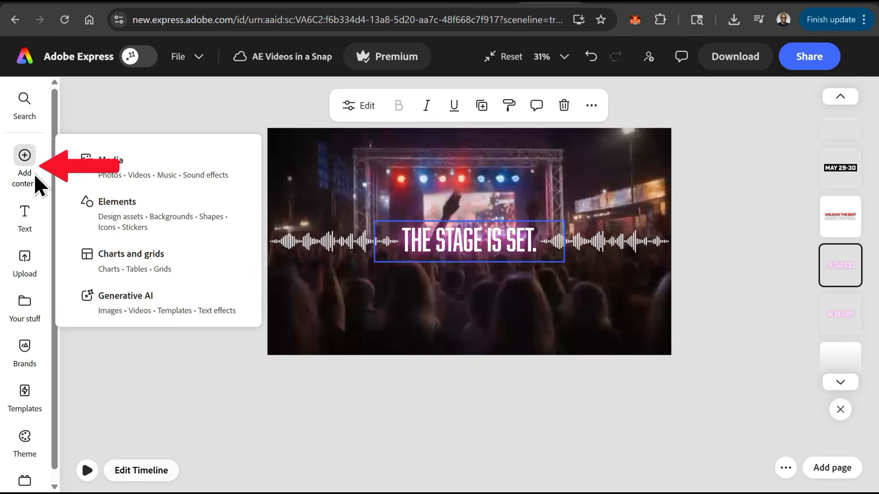
click(135, 183)
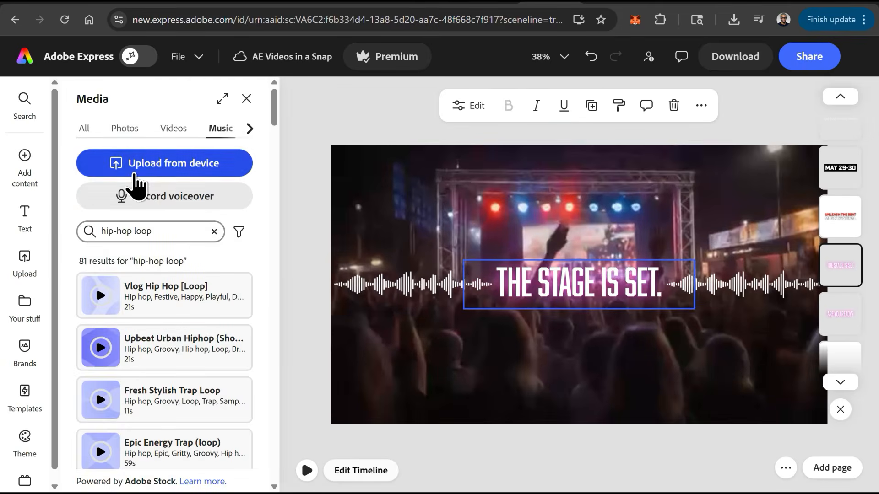
click(249, 131)
click(224, 138)
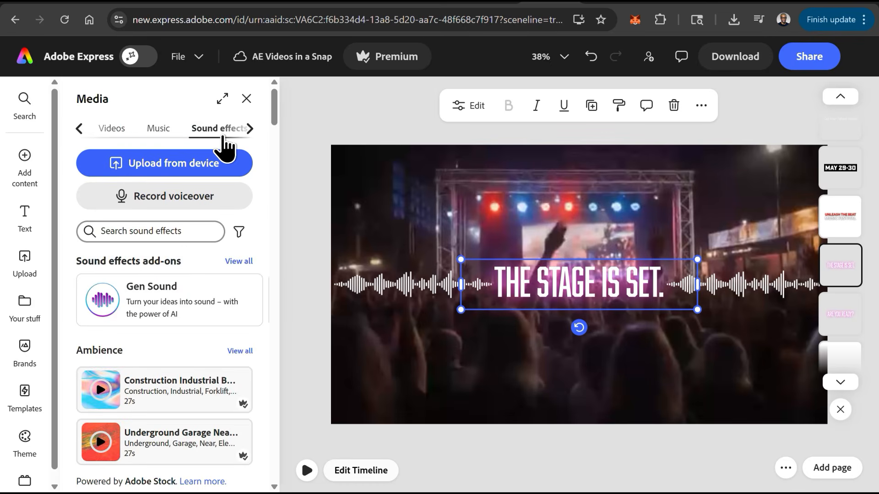
drag(275, 111, 279, 78)
click(197, 228)
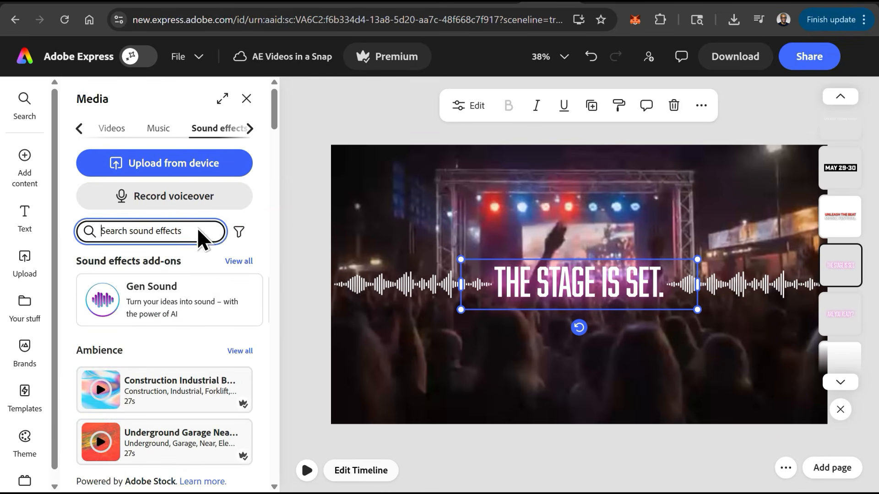
text(Bass )
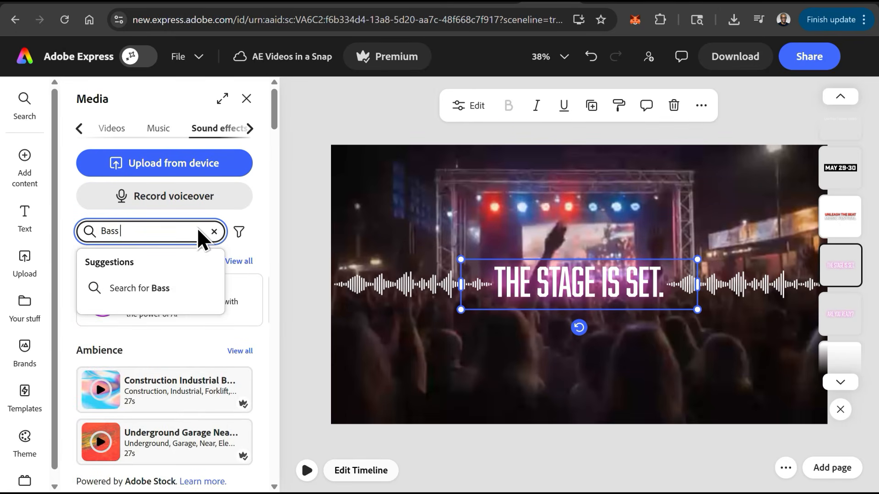
text(drop)
key(Return)
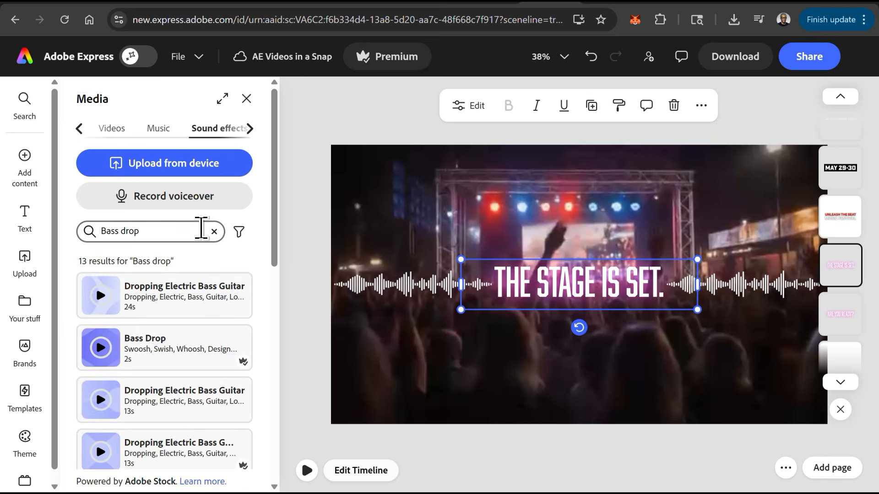
Preview the bass drop sound effects and add the 2-second Bass Drop to the page.
click(101, 348)
scroll(100, 350, down, 5)
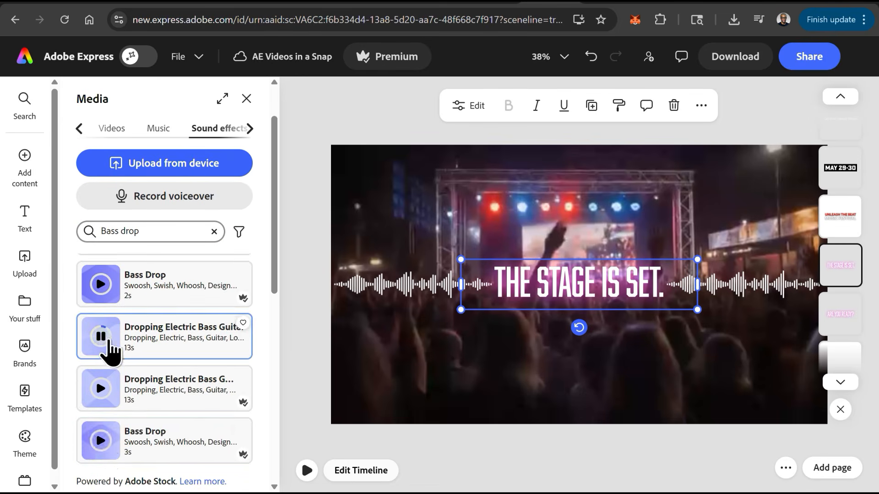
scroll(109, 438, down, 6)
drag(274, 349, 277, 132)
click(99, 356)
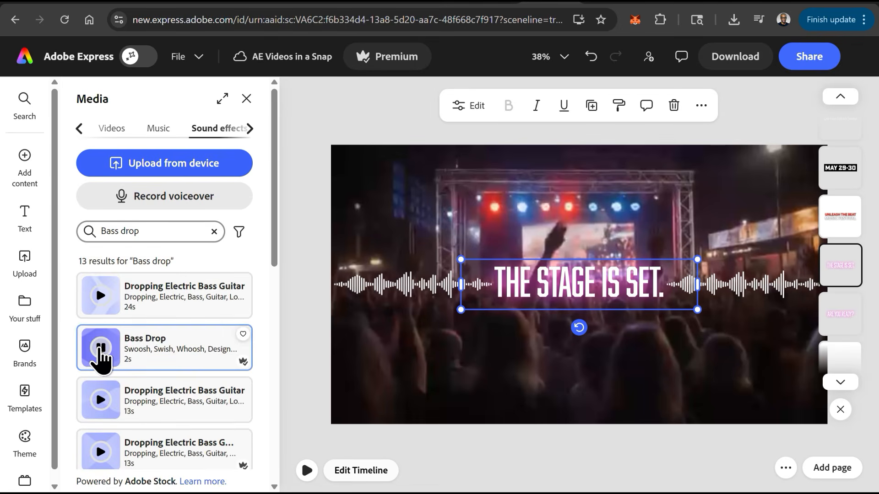
click(144, 350)
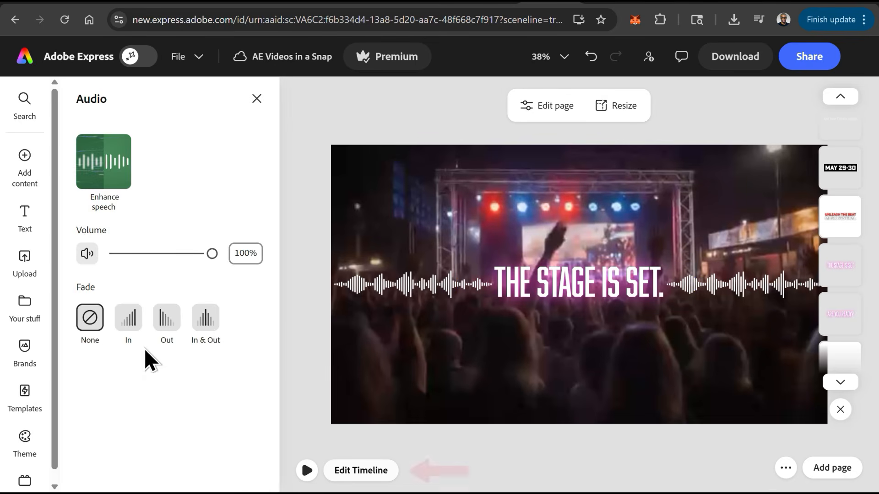
Move the Bass Drop clip to the start of the timeline at 0.0s and play the video to check it.
click(359, 471)
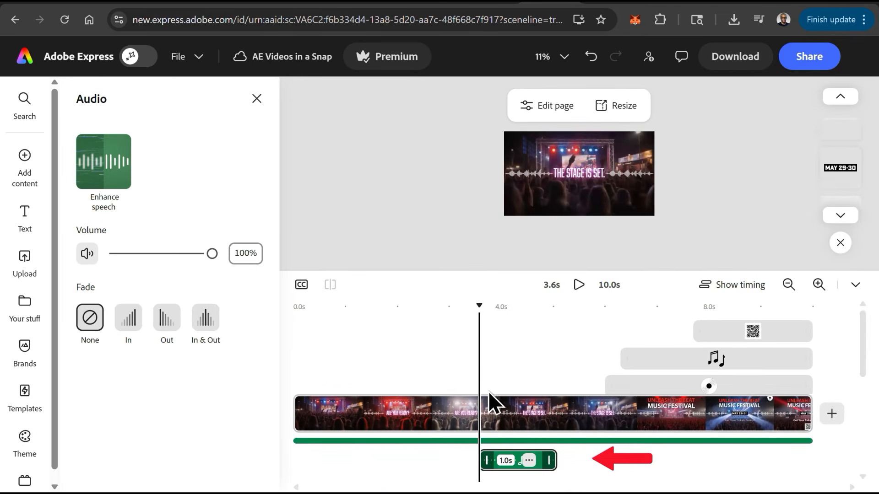
drag(479, 306, 295, 307)
drag(506, 457, 309, 446)
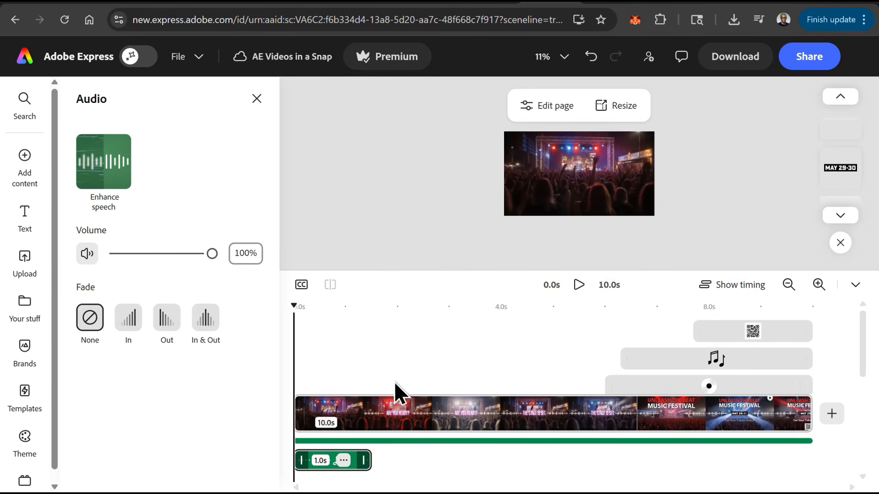
click(575, 290)
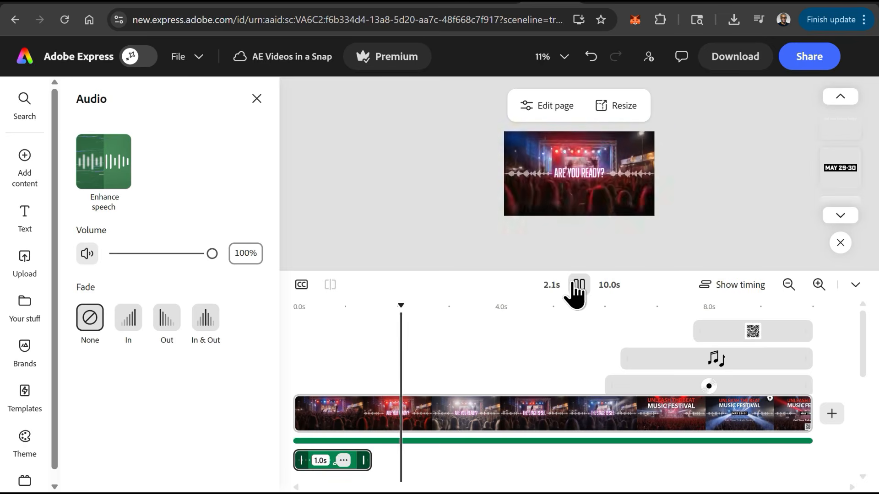
click(575, 289)
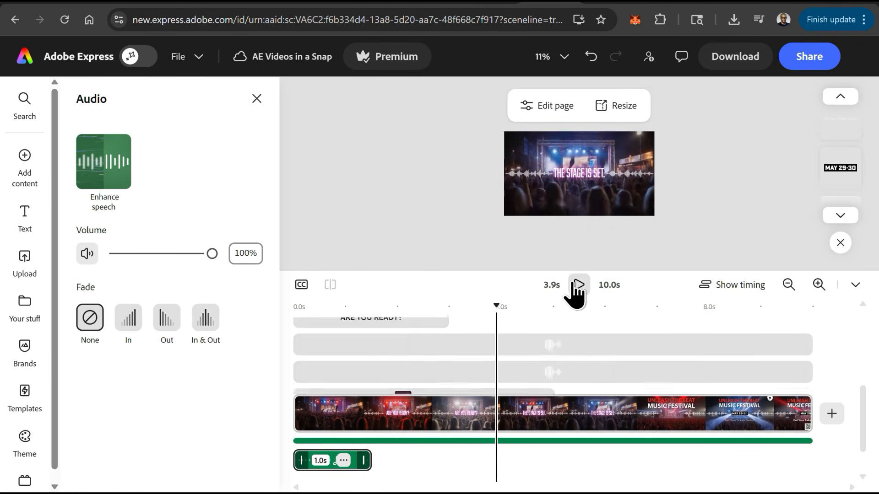
Duplicate the Bass Drop clip, place the copy at about 3.1s where "THE STAGE IS SET." begins, and play the result.
click(343, 460)
click(316, 299)
drag(416, 307, 454, 306)
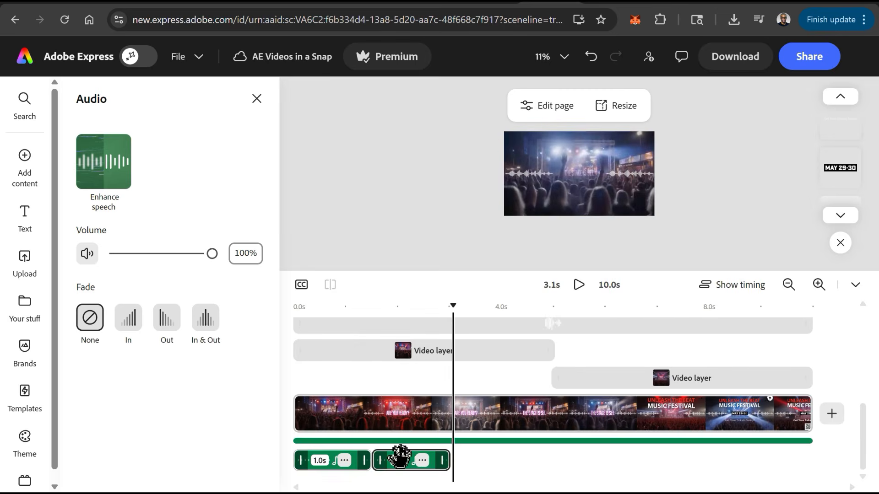
drag(401, 456, 481, 458)
click(579, 285)
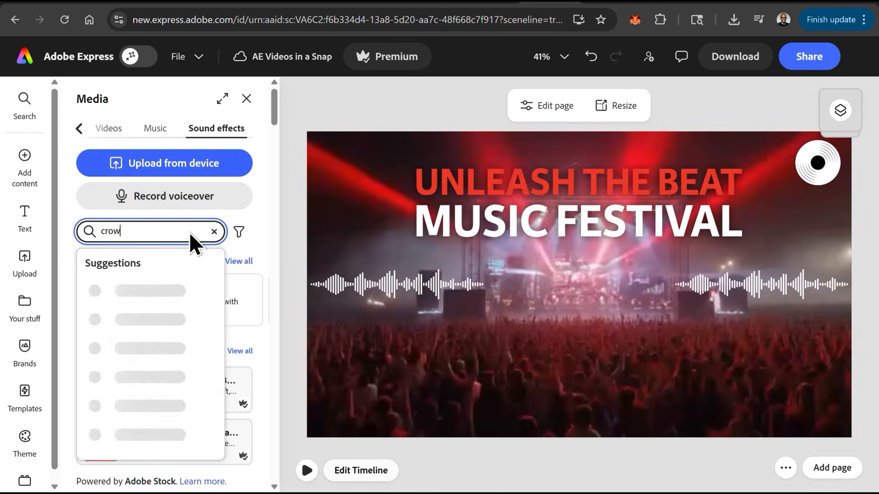
Search the sound effects for "crowd cheering", preview a crowd cheering and clapping sound and add it to the page.
text(d cheering)
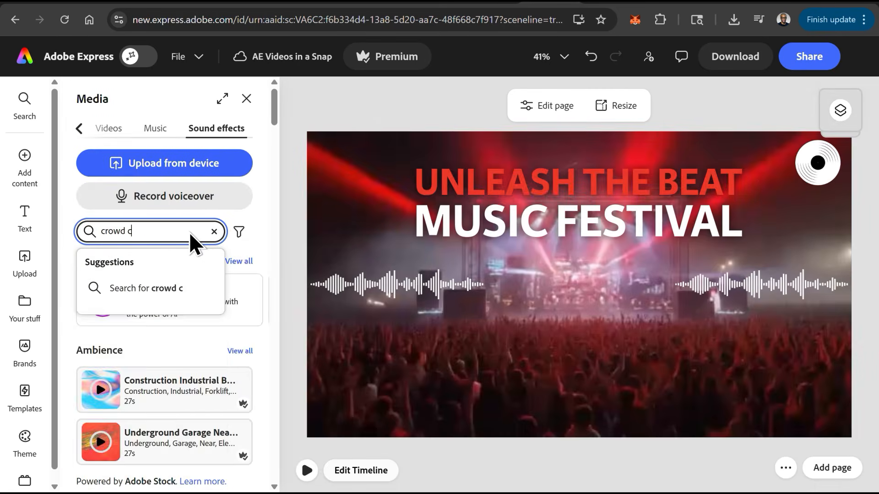
key(Return)
click(100, 401)
click(182, 401)
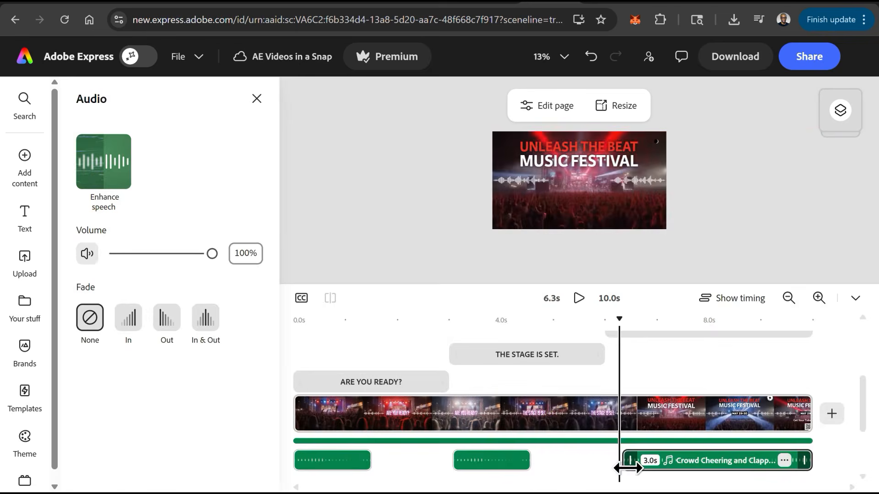
Extend the start of the Crowd Cheering and Clapping clip to 6.0s so it lasts 4.0s, and play the video.
drag(627, 468, 607, 466)
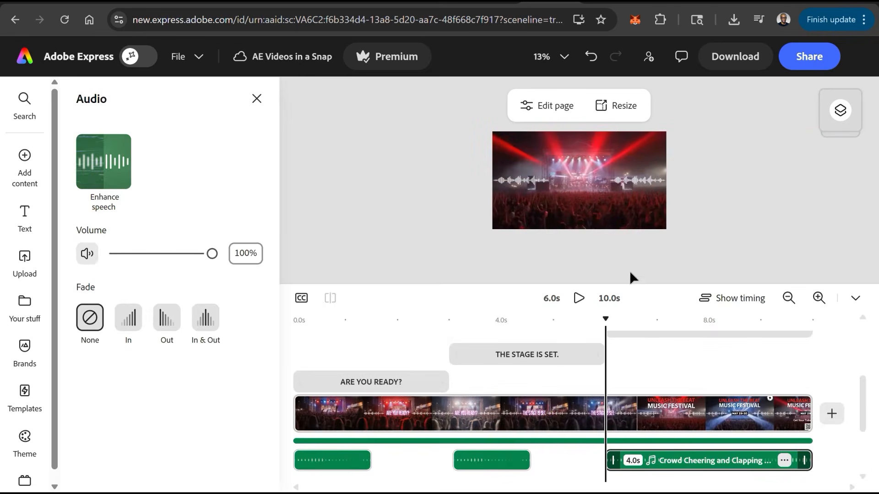
click(854, 299)
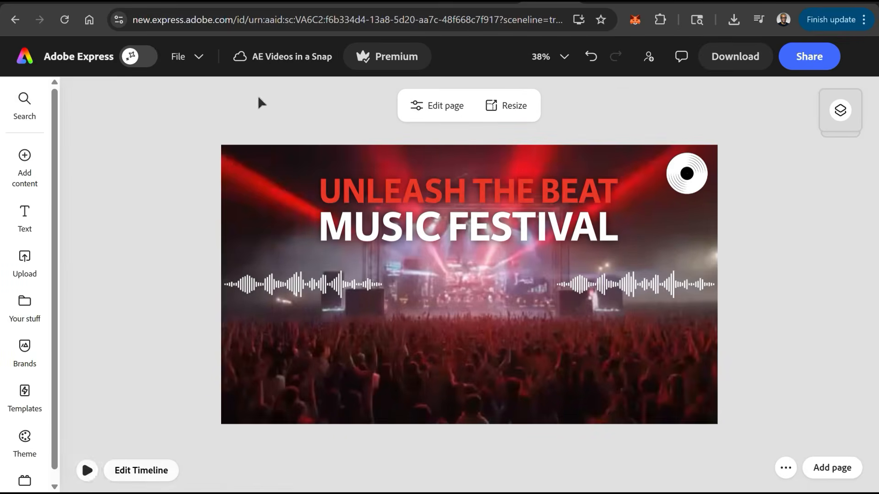
click(87, 470)
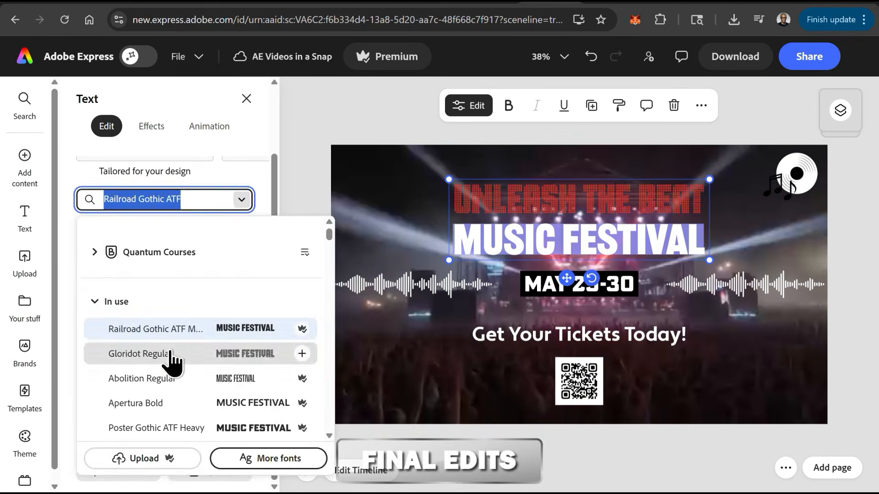
Compare fonts such as Apertura Bold on the "MUSIC FESTIVAL" line and set it in Railroad Gothic ATF.
click(172, 377)
click(243, 210)
click(173, 342)
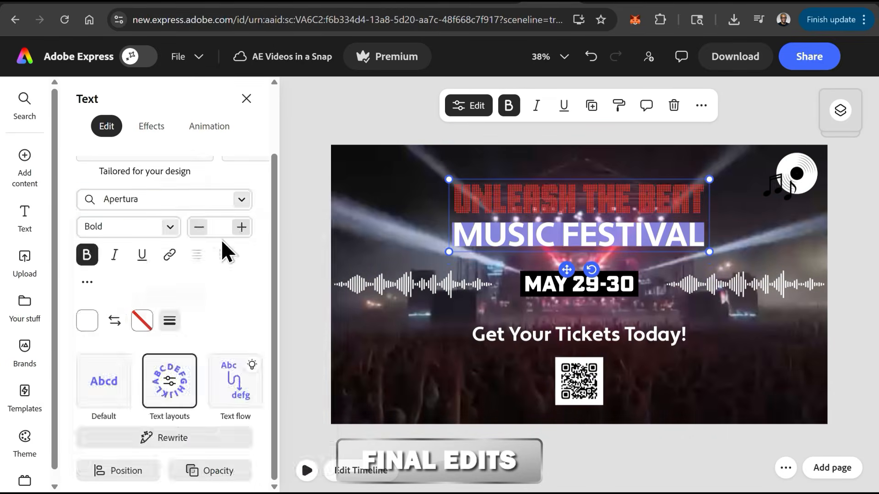
click(241, 199)
click(188, 366)
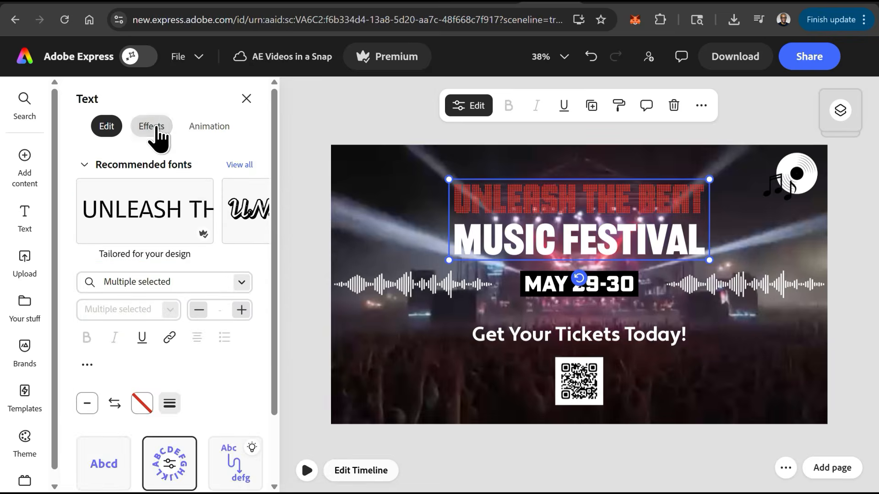
Apply the Classic shadow effect to the "UNLEASH THE BEAT MUSIC FESTIVAL" title.
click(155, 128)
scroll(168, 276, down, 3)
click(173, 247)
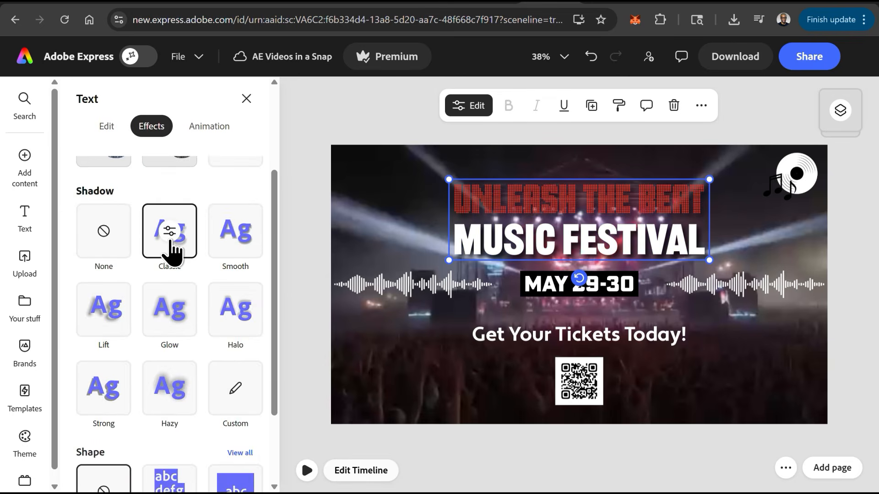
Apply the Glow shadow effect to the "Get Your Tickets Today!" text and play the video to check it.
click(489, 342)
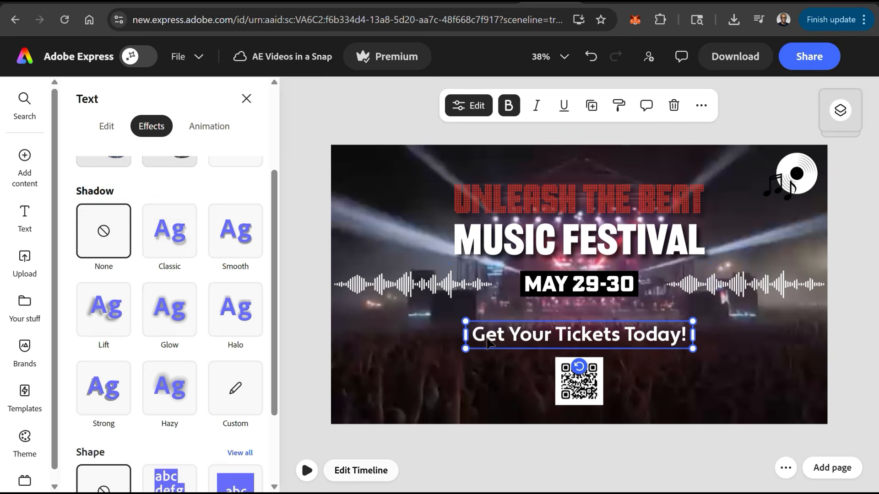
click(169, 312)
click(739, 338)
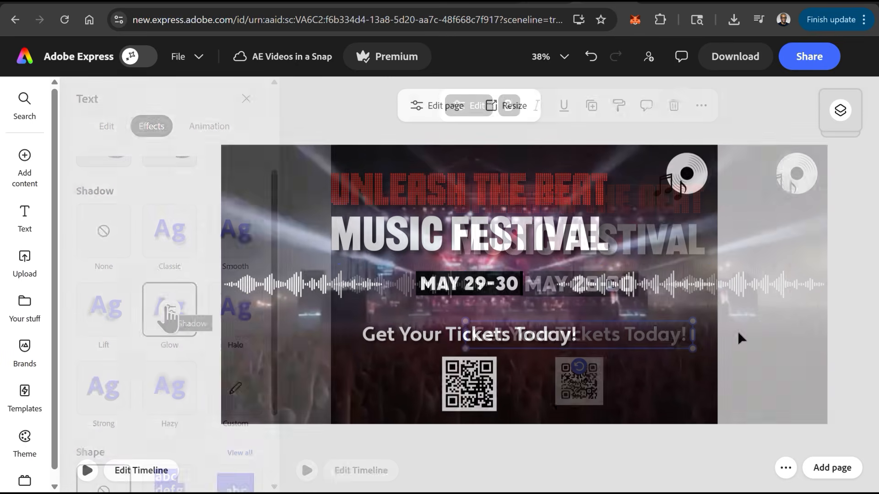
scroll(739, 338, up, 1)
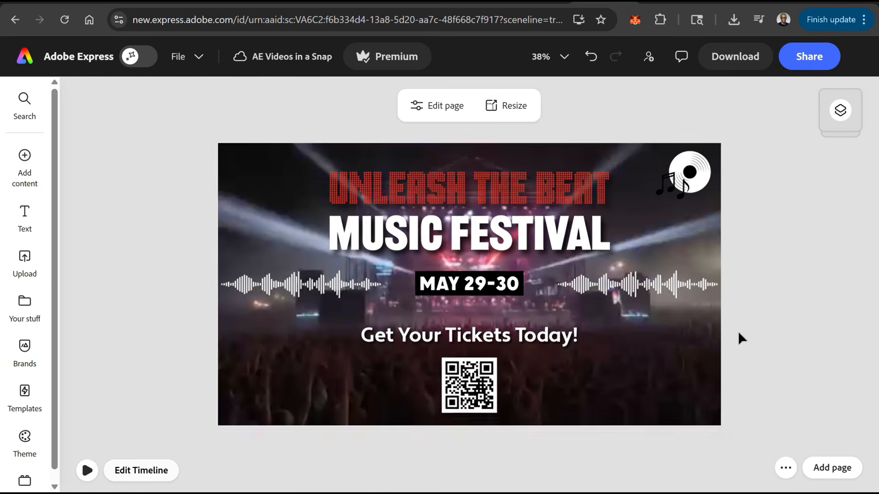
click(88, 471)
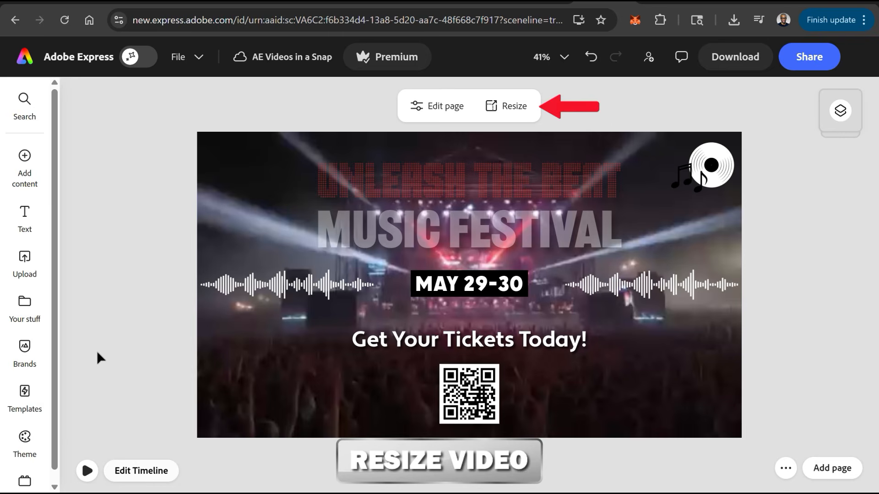
Examine the resize options for the video, including the social media and ads presets for TikTok, YouTube, LinkedIn and other platforms.
click(512, 115)
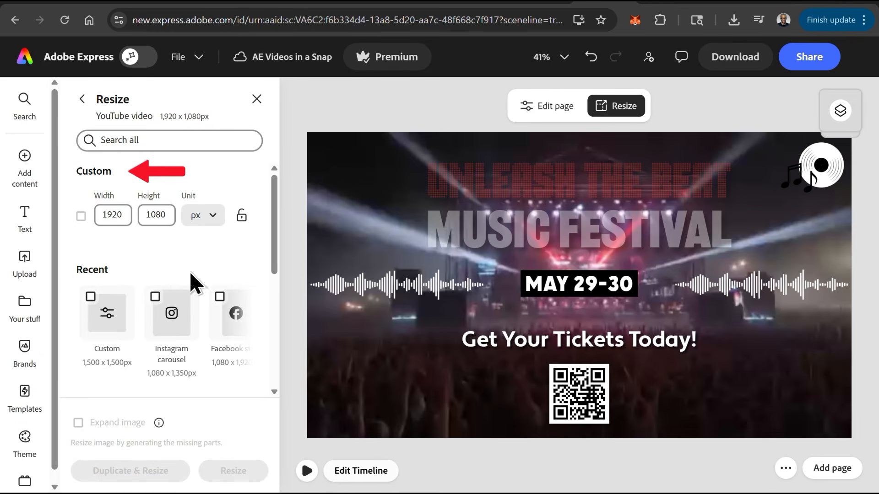
drag(273, 198, 279, 304)
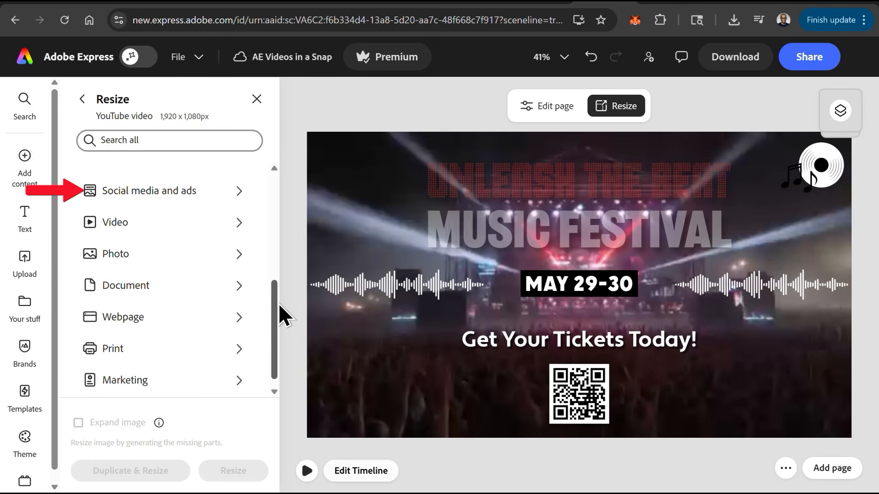
click(245, 204)
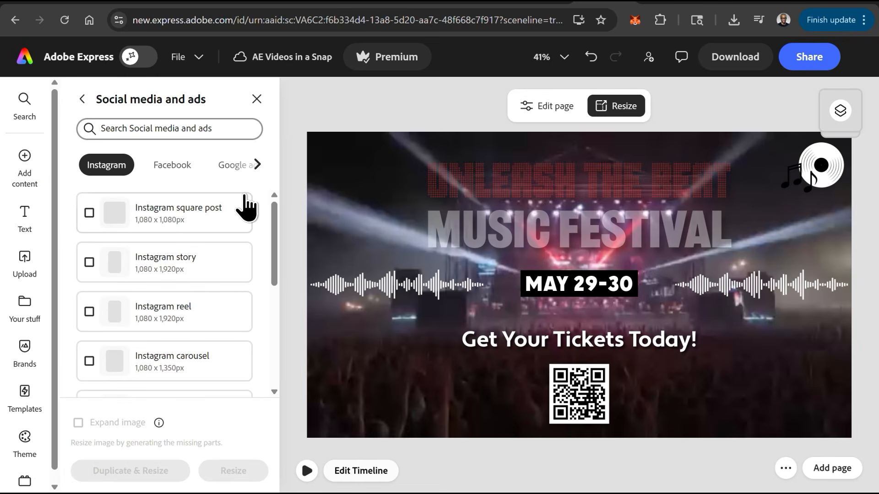
click(256, 166)
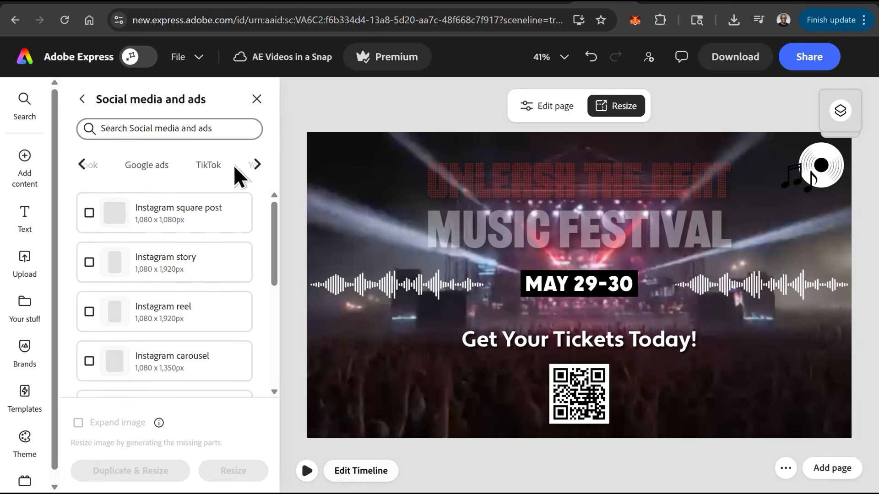
click(219, 167)
click(257, 165)
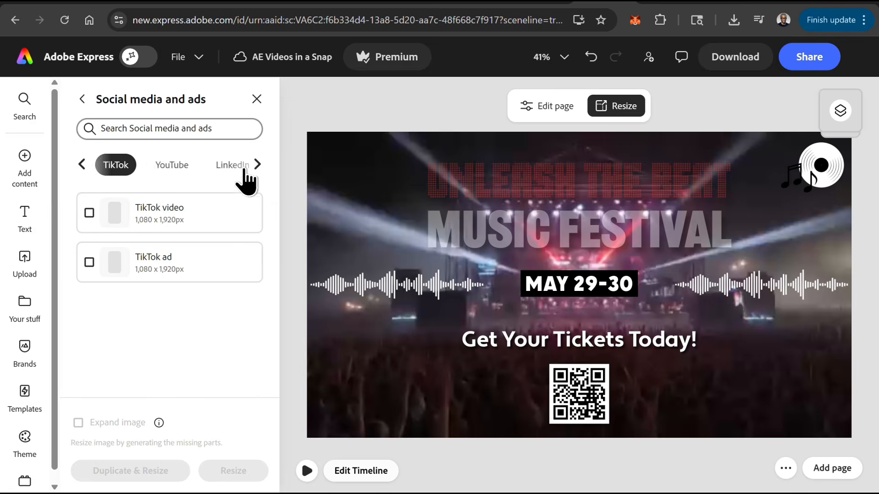
click(193, 170)
click(213, 168)
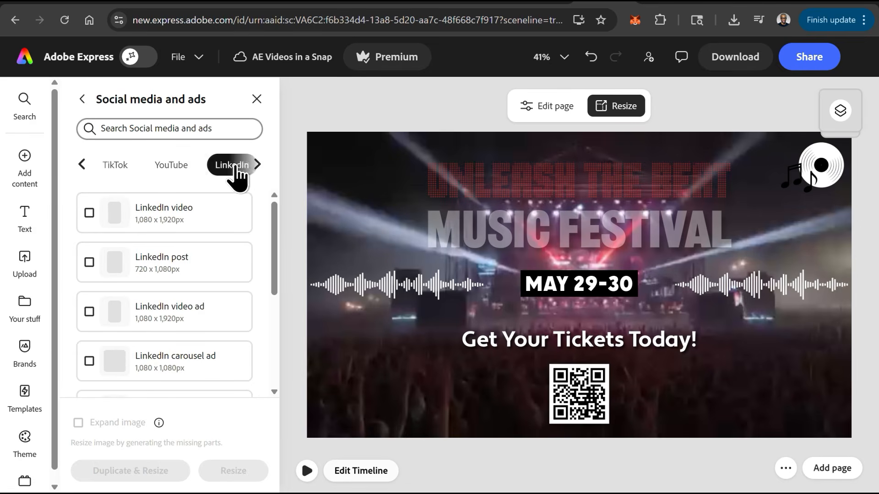
click(258, 166)
click(258, 166)
click(257, 166)
click(257, 166)
click(258, 166)
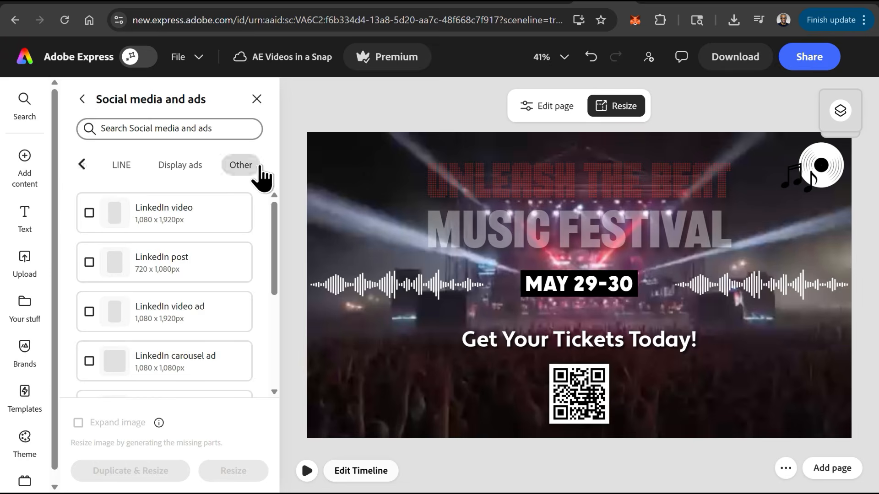
Duplicate and resize the page from the Instagram presets as an Instagram reel (1080 x 1920 px) and an Instagram carousel (1080 x 1350 px).
click(83, 166)
click(83, 166)
click(83, 165)
click(83, 165)
click(85, 169)
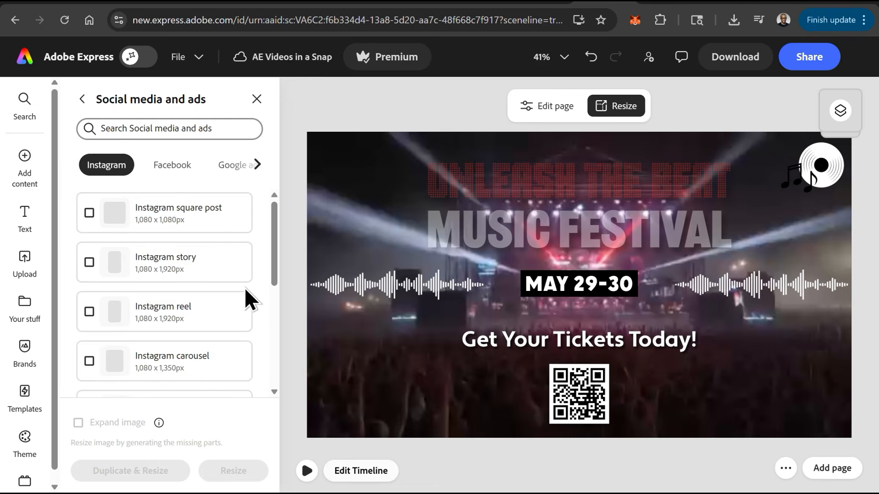
click(89, 312)
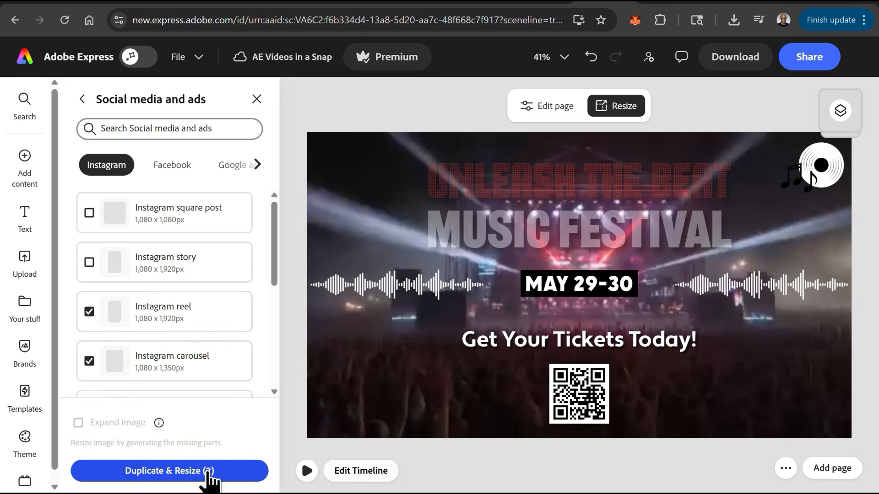
click(161, 477)
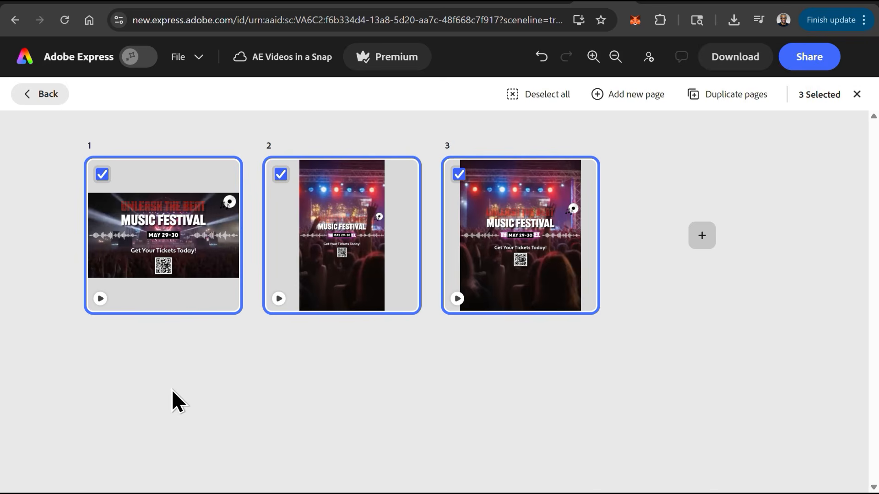
On the Instagram reel page, enlarge the "ARE YOU READY?" text, and enlarge and center the QR code below the tickets line.
click(338, 240)
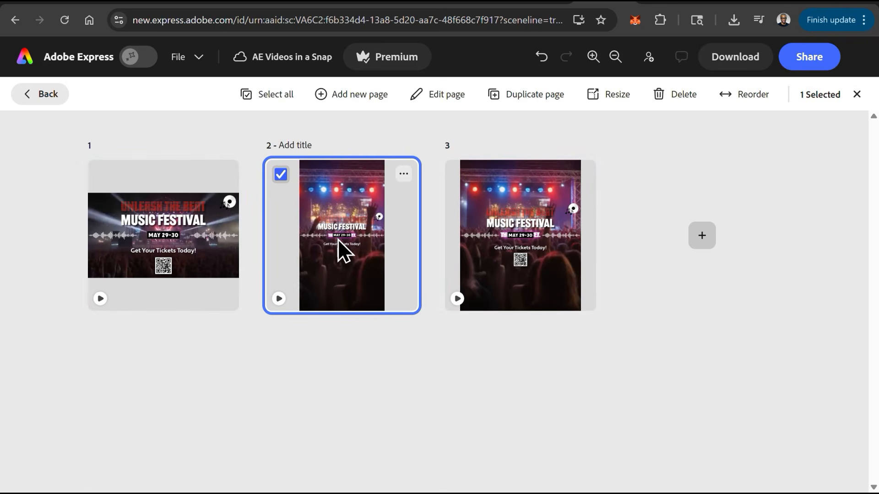
double_click(338, 239)
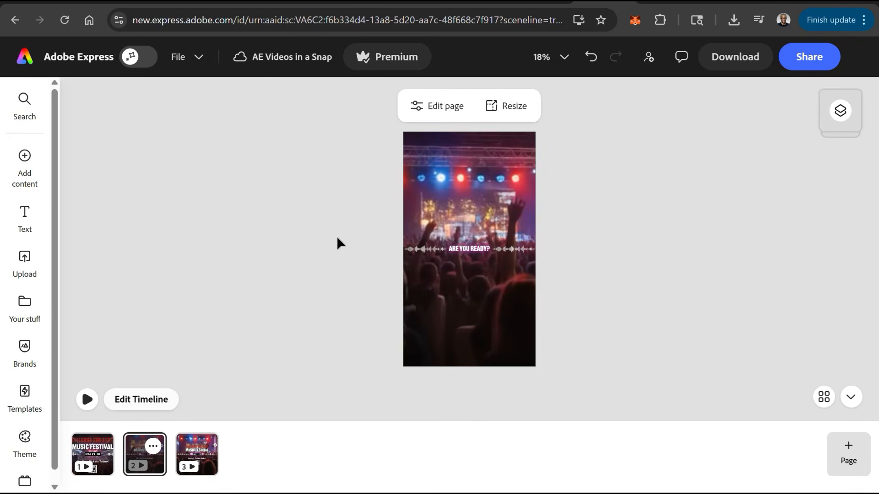
click(485, 250)
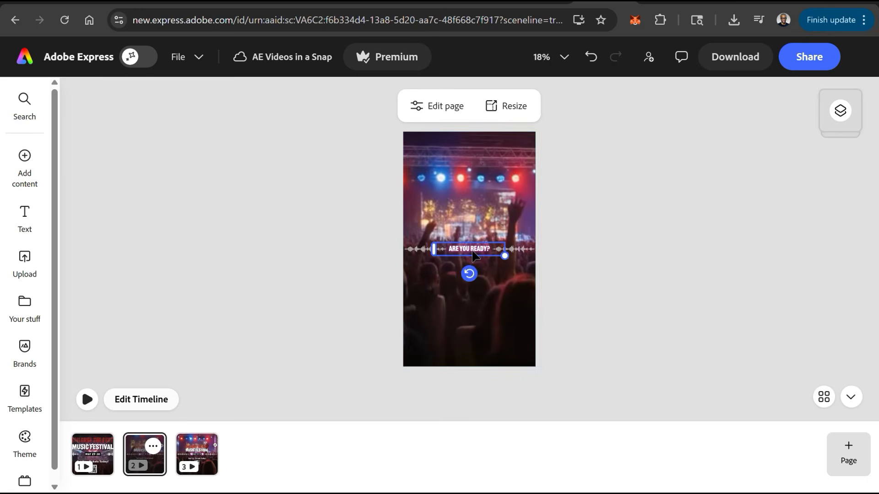
drag(502, 258, 555, 303)
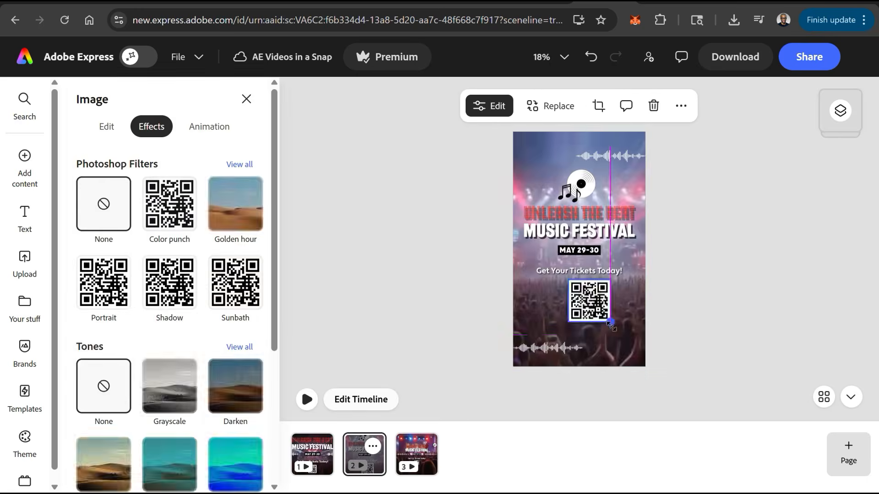
drag(589, 321, 579, 309)
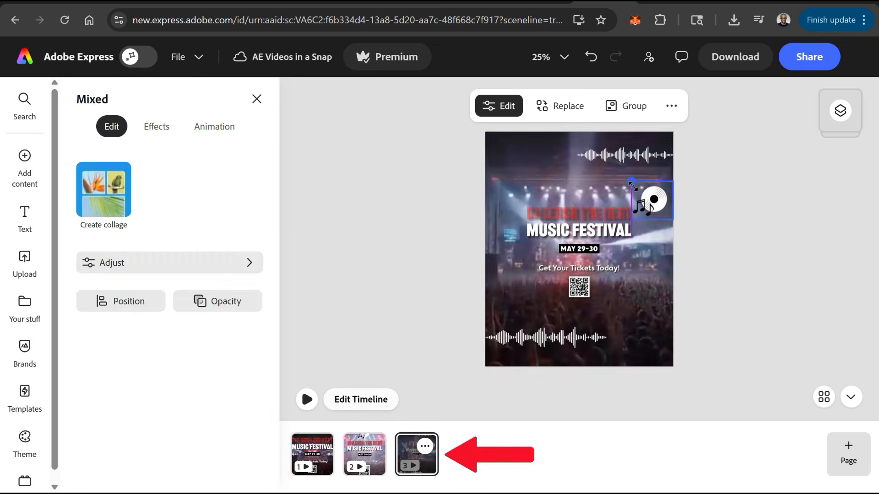
On the Instagram carousel page, center the vinyl record and music notes above the title and enlarge the festival title.
drag(632, 186, 577, 177)
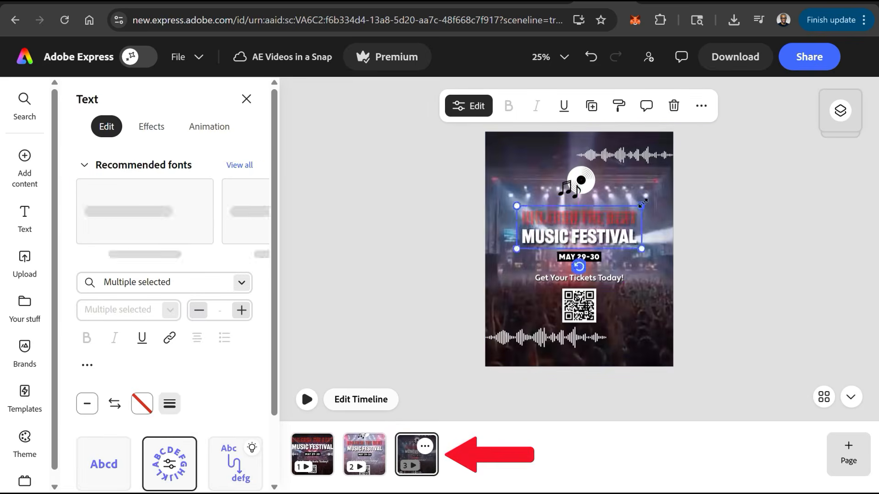
drag(657, 205, 617, 230)
click(701, 205)
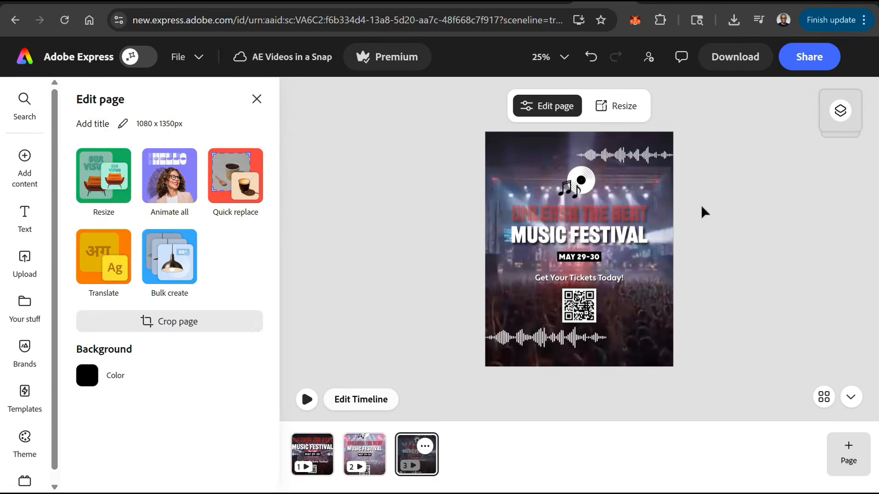
Download all pages of the project as MP4 video, starting from the first page.
click(92, 405)
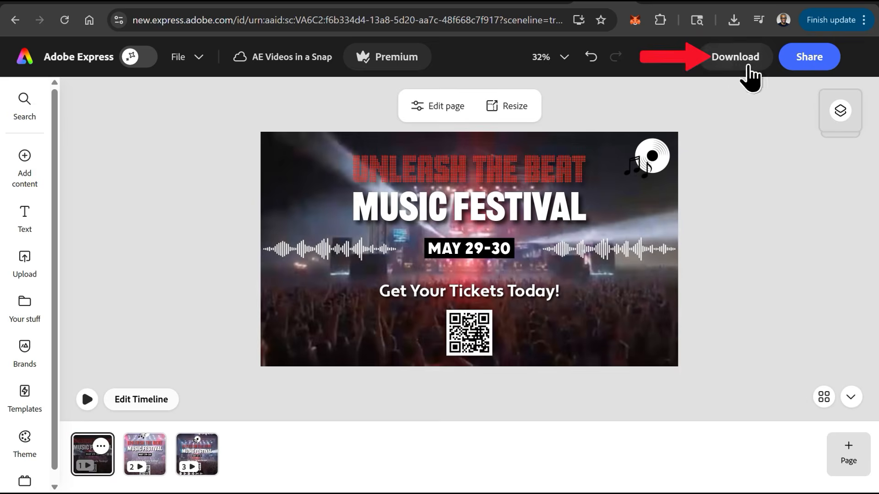
click(732, 57)
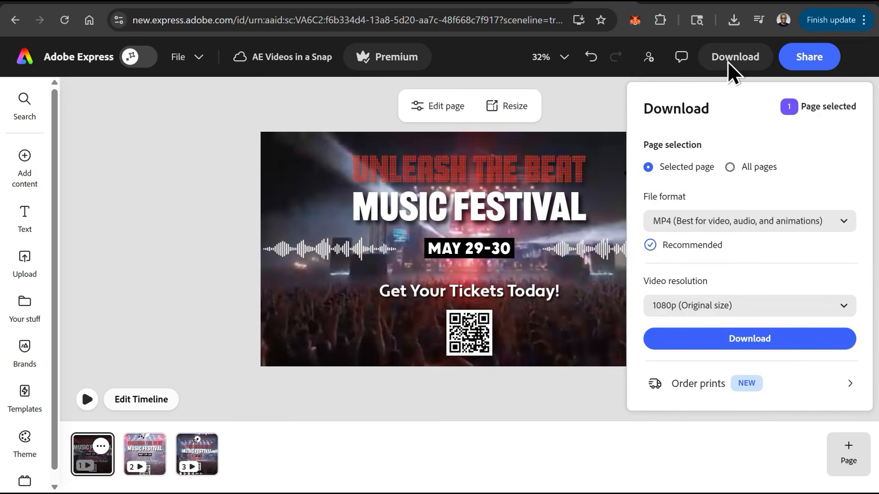
click(732, 168)
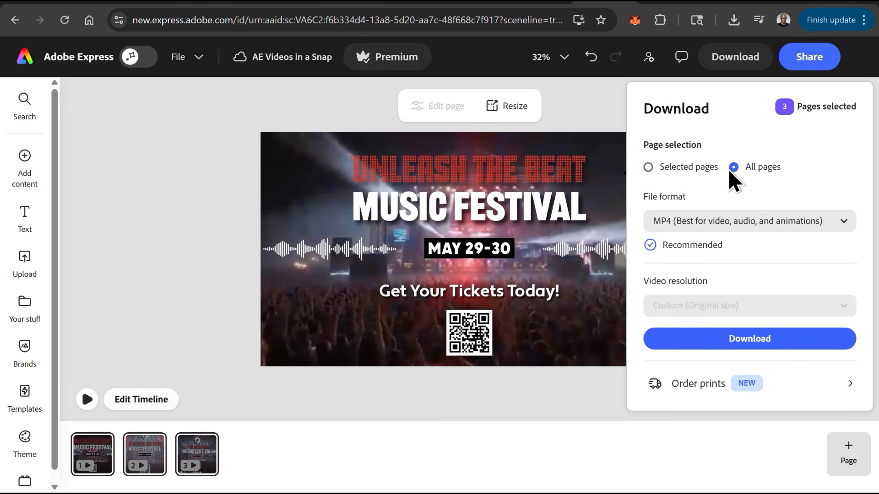
click(847, 223)
click(848, 225)
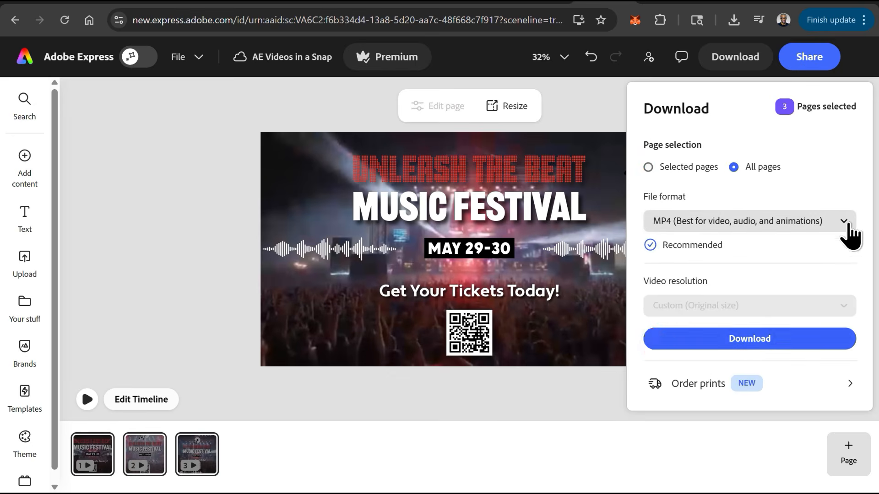
click(742, 347)
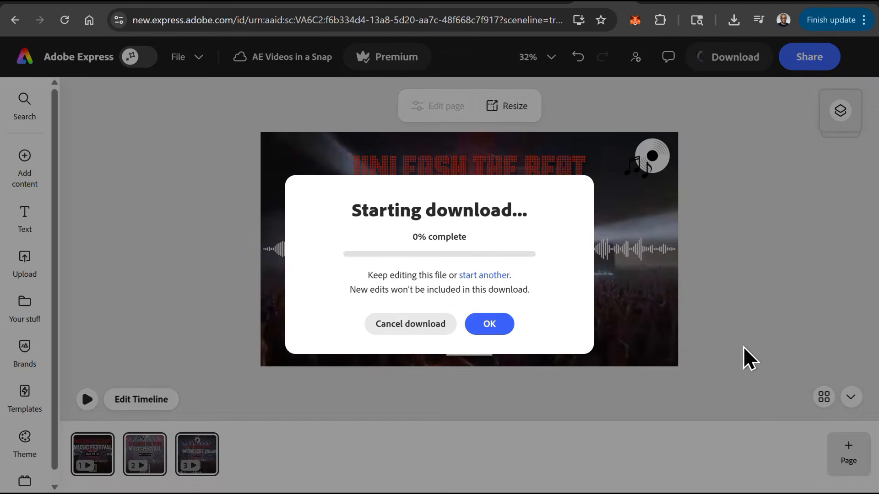